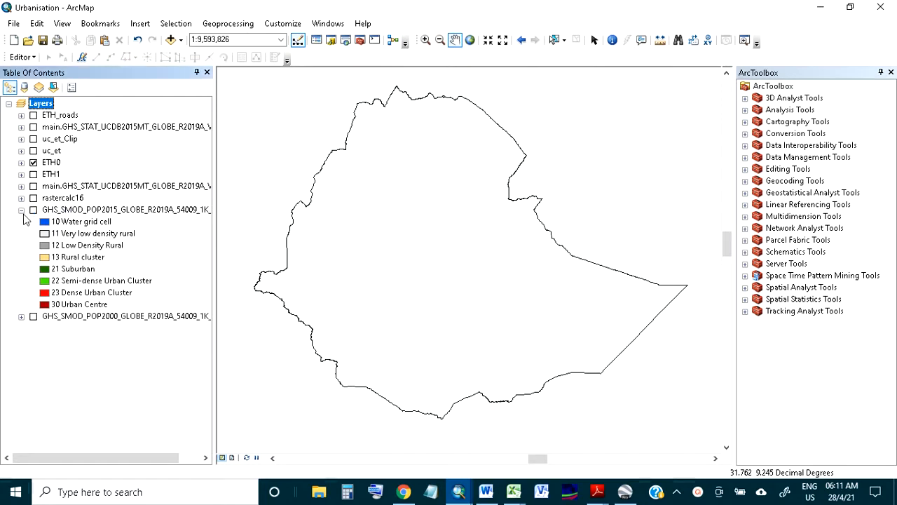
# Turn on the GHS_SMOD_POP2015 settlement layer and examine the Addis Ababa urban centre up close.
pyautogui.click(33, 210)
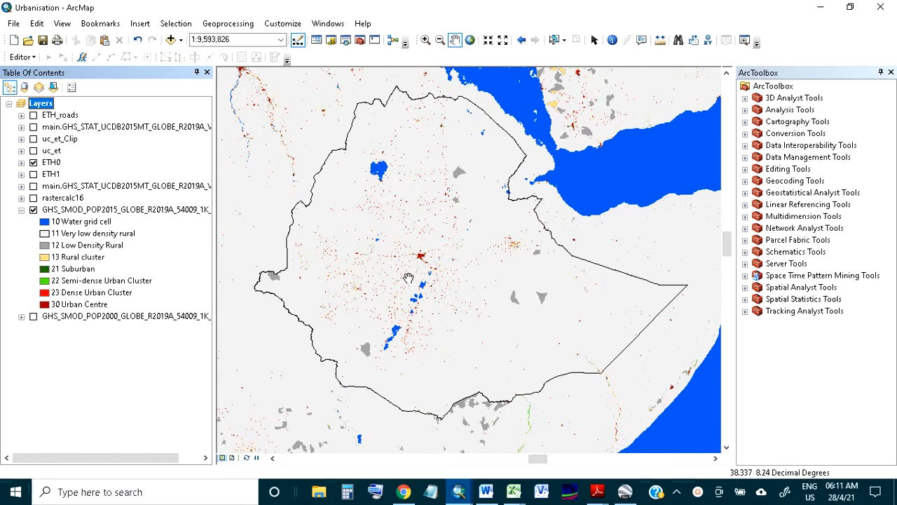
pyautogui.scroll(-2, 410, 278)
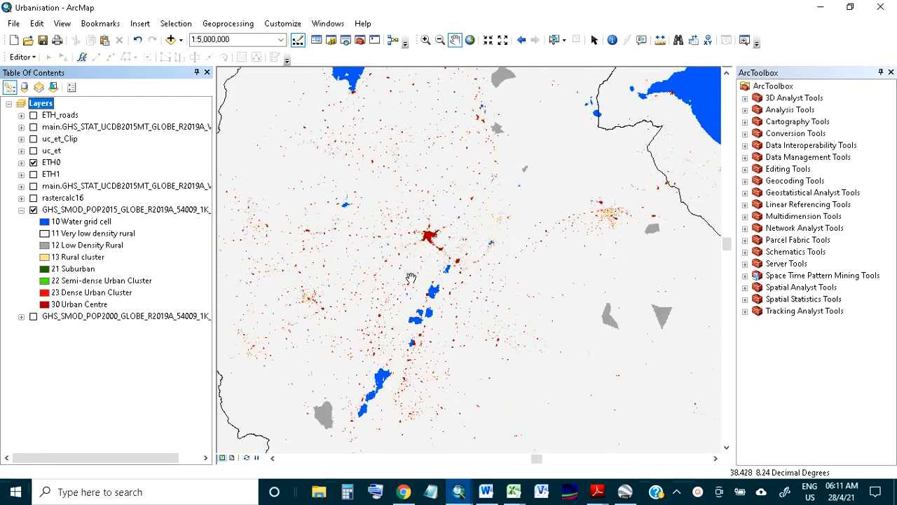
pyautogui.scroll(-2, 411, 279)
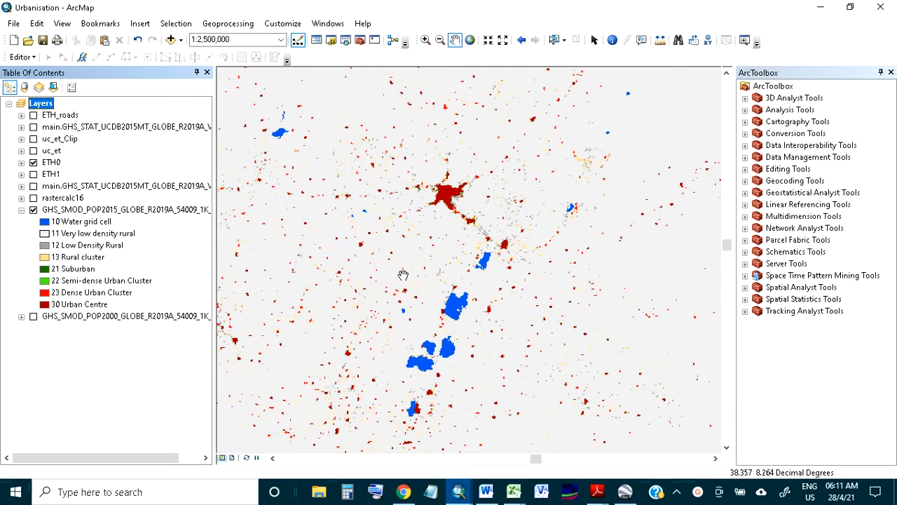
pyautogui.scroll(-4, 452, 194)
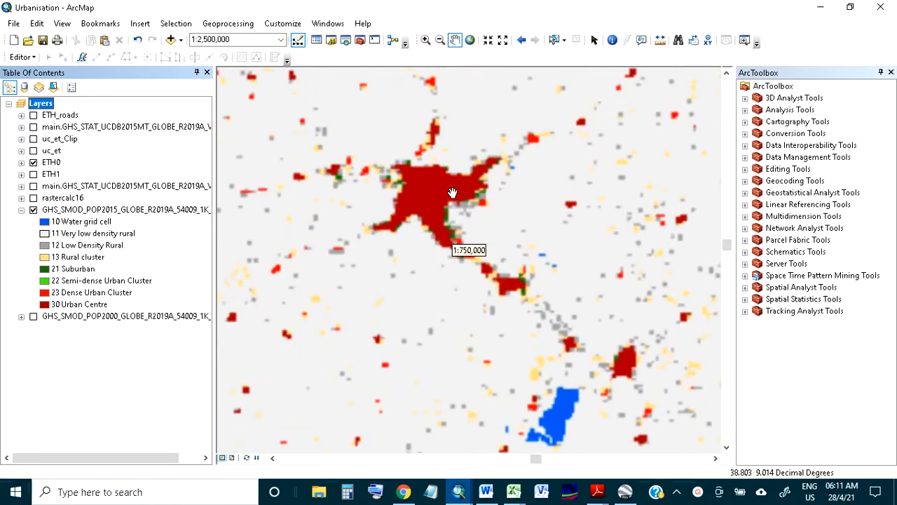
pyautogui.moveTo(428, 182); pyautogui.dragTo(440, 221)
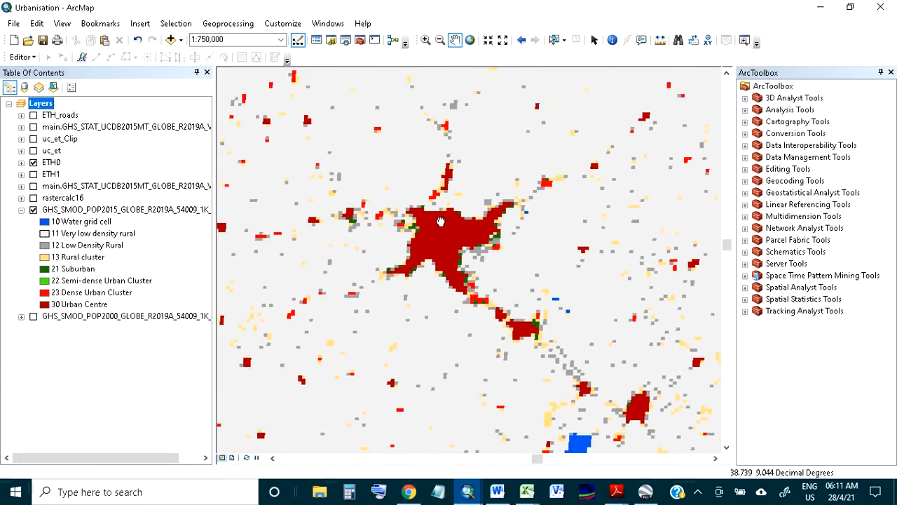
pyautogui.scroll(-1, 453, 239)
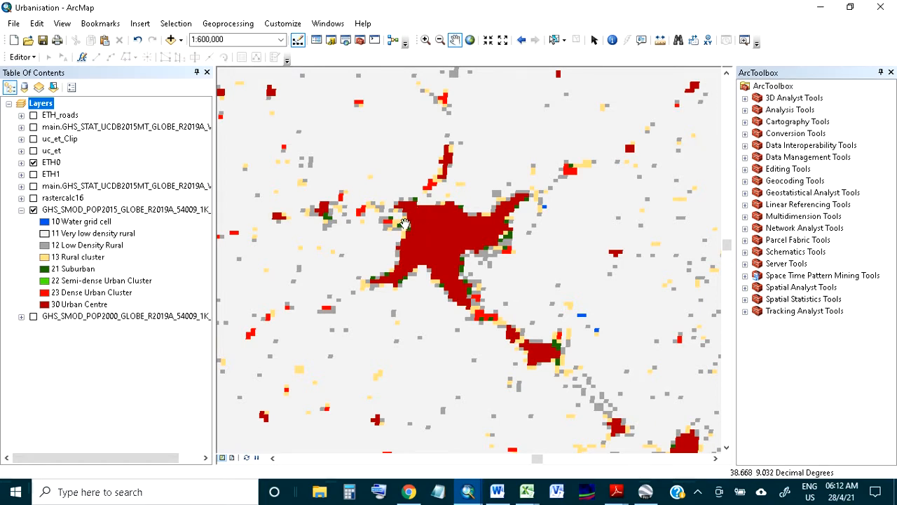
pyautogui.moveTo(449, 256); pyautogui.dragTo(431, 253)
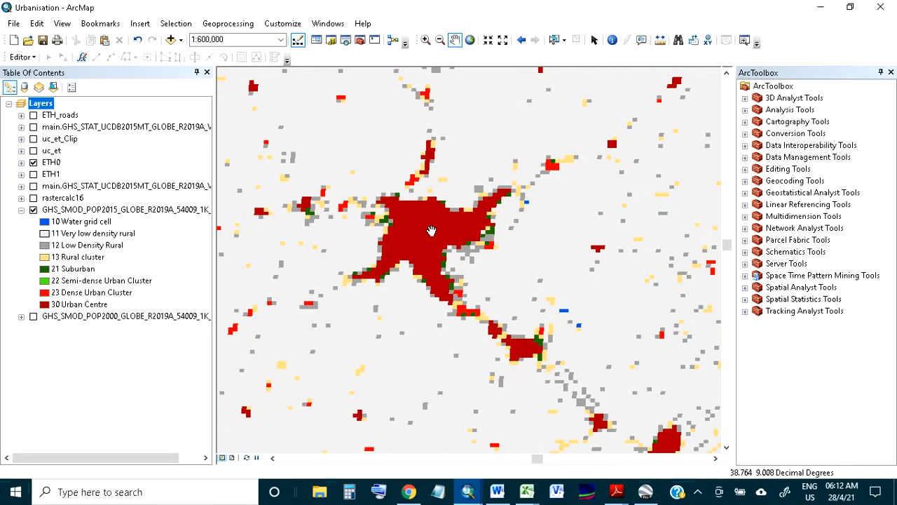
pyautogui.scroll(-1, 431, 230)
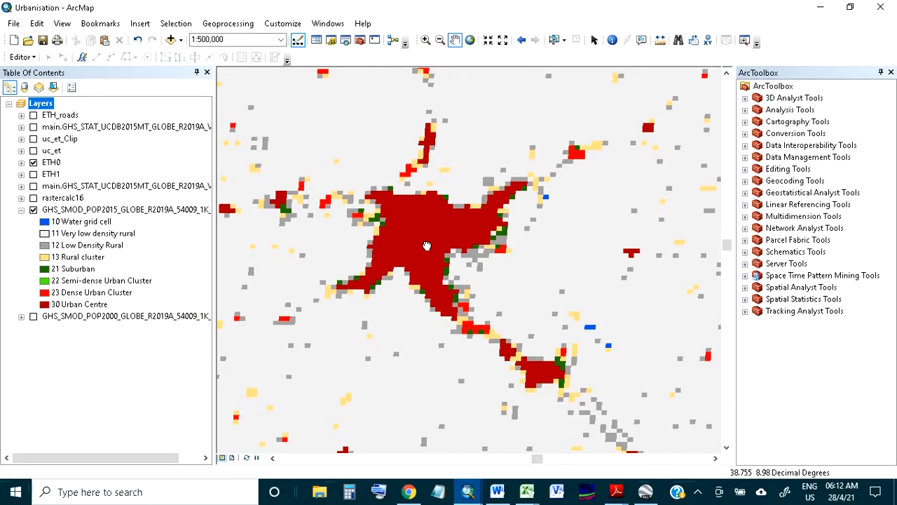
pyautogui.moveTo(426, 243); pyautogui.dragTo(447, 239)
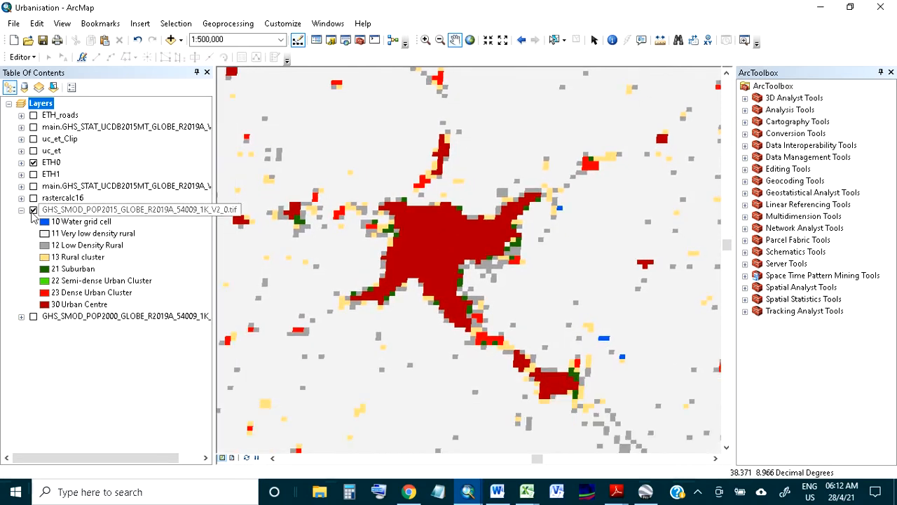
# Hide the GHS_SMOD_POP2015 layer and display the uc_et_Clip urban centre polygons instead.
pyautogui.click(32, 212)
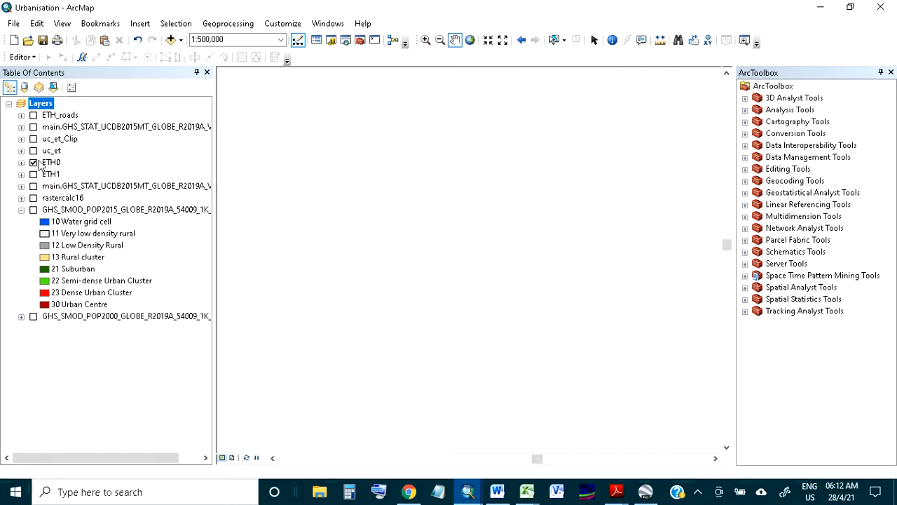
pyautogui.click(33, 140)
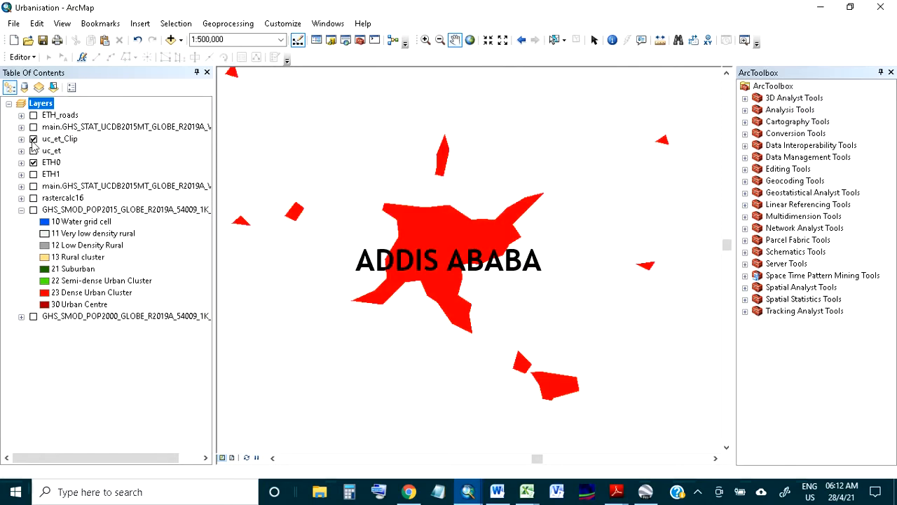
pyautogui.click(33, 209)
pyautogui.click(33, 209)
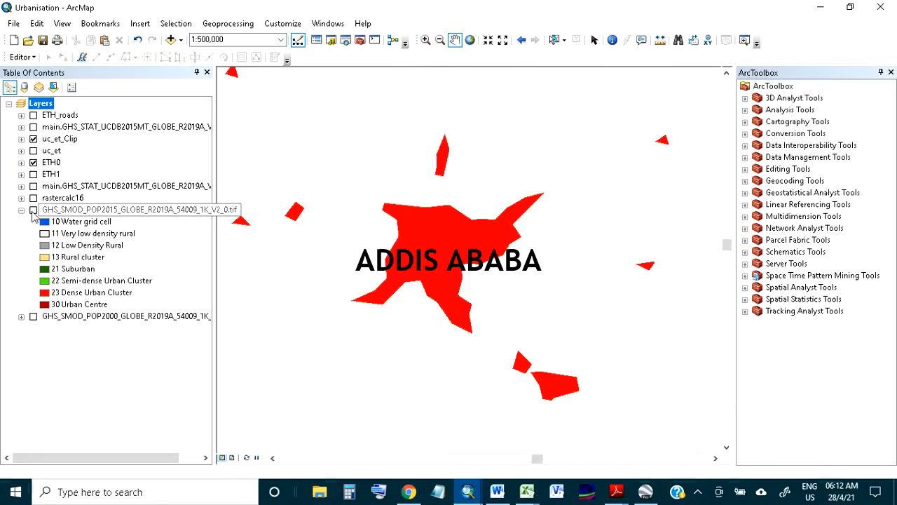
# Open the uc_et_Clip attribute table to review its polygon fields, then close it.
pyautogui.scroll(1, 432, 284)
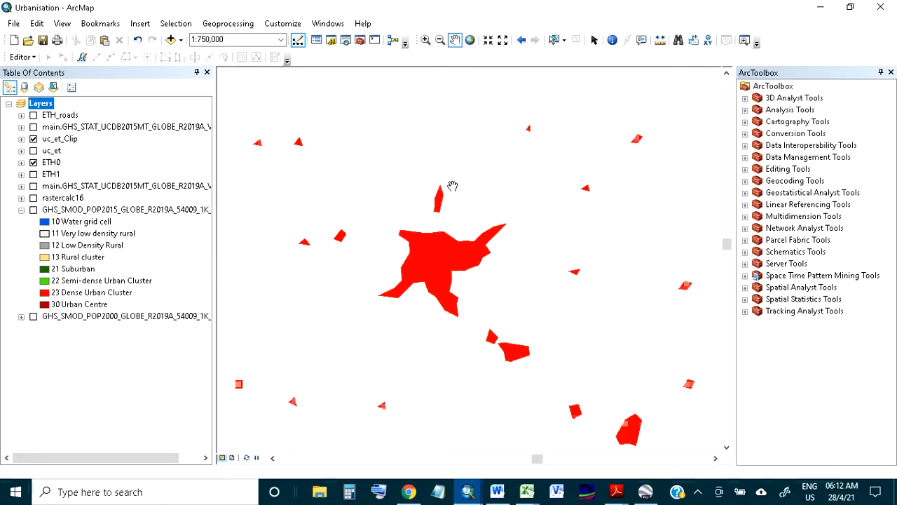
pyautogui.moveTo(448, 176); pyautogui.dragTo(440, 232)
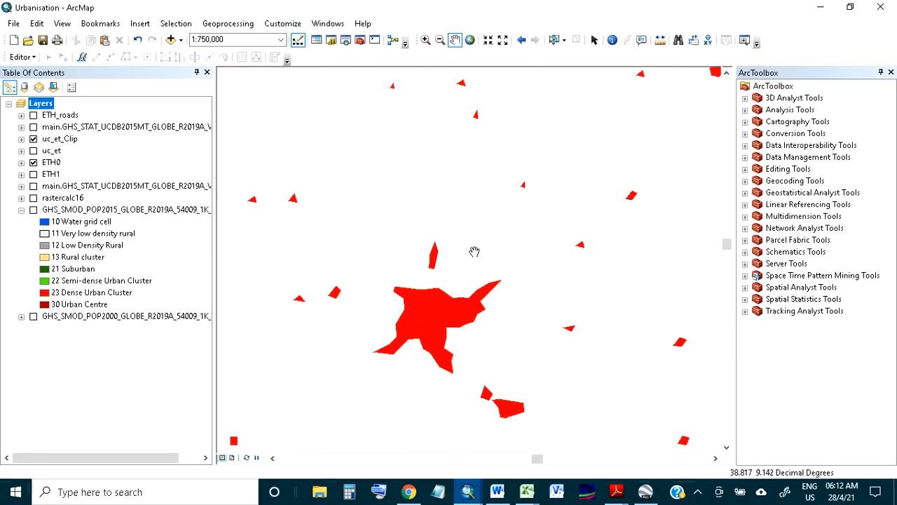
pyautogui.moveTo(489, 311); pyautogui.dragTo(393, 185)
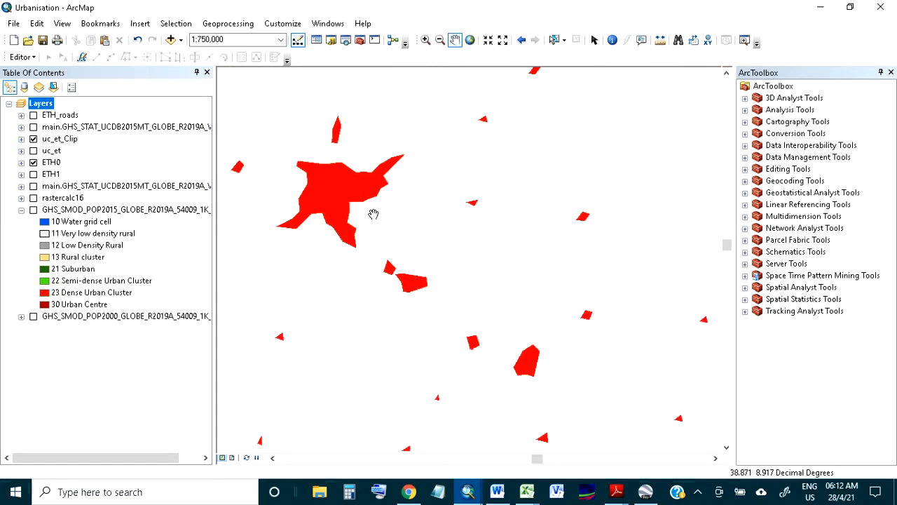
pyautogui.rightClick(69, 146)
pyautogui.click(98, 182)
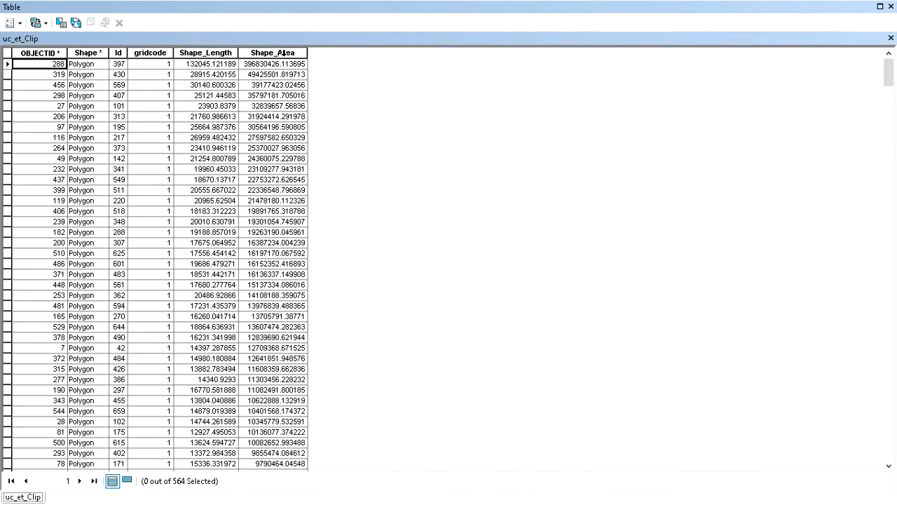
pyautogui.click(891, 7)
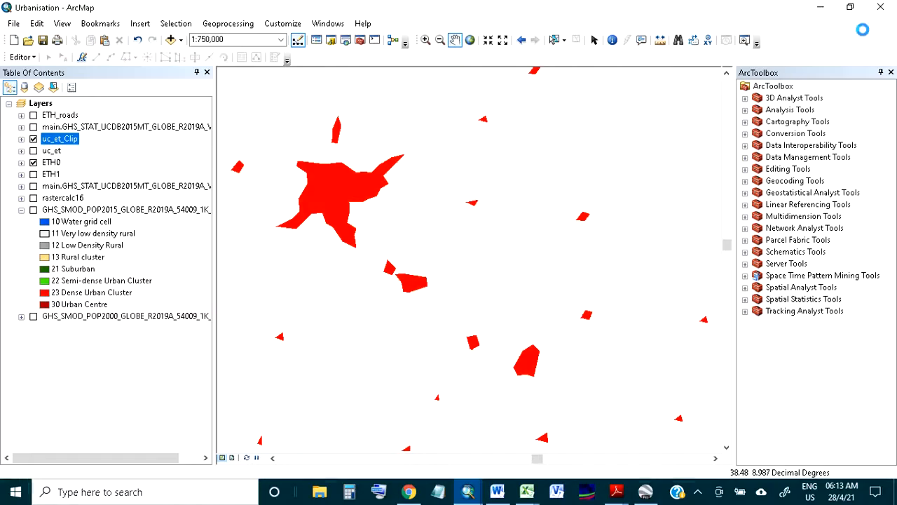
# Zoom to the full extent of the uc_et_Clip layer.
pyautogui.moveTo(381, 196); pyautogui.dragTo(435, 241)
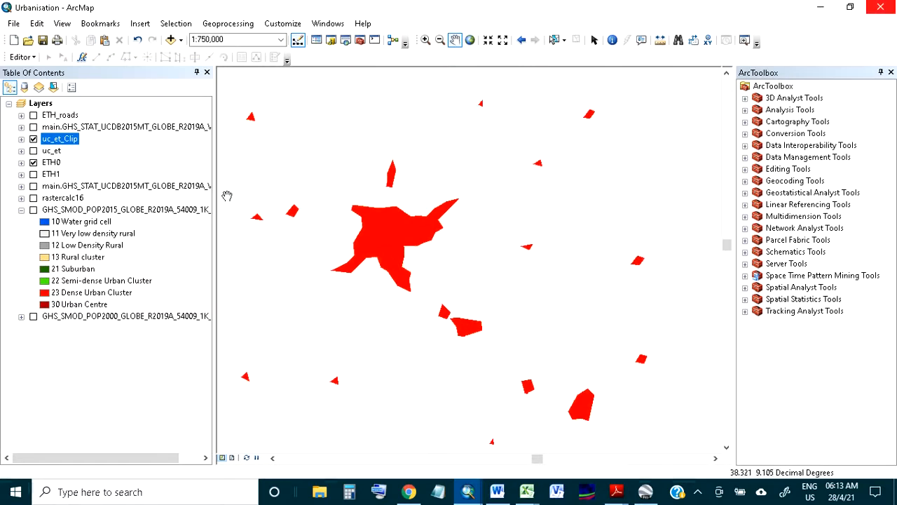
pyautogui.rightClick(68, 139)
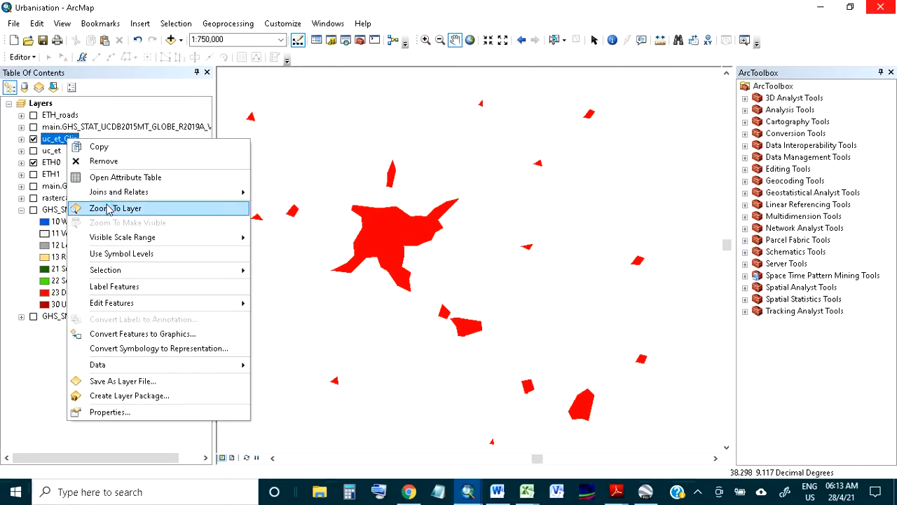
pyautogui.click(110, 210)
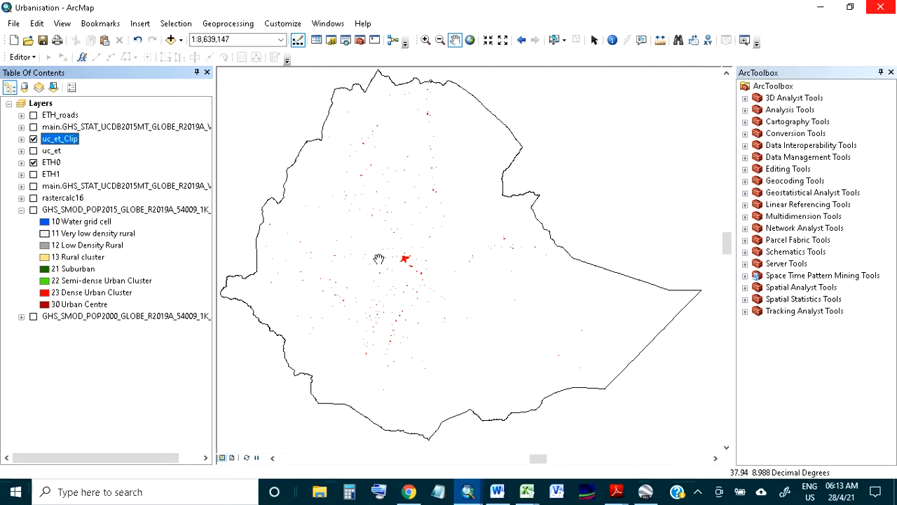
pyautogui.moveTo(402, 268); pyautogui.dragTo(414, 293)
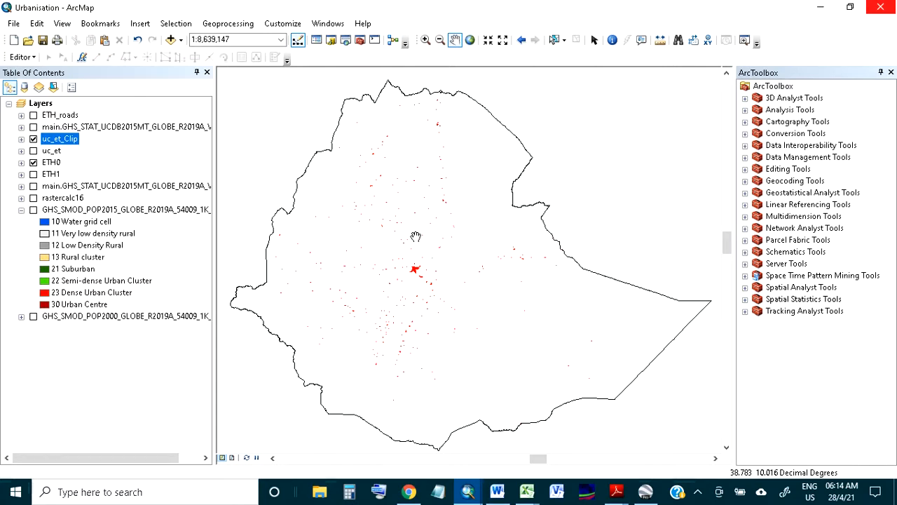
# Open the Cluster and Outlier Analysis (Anselin Local Morans I) tool and set uc_et_Clip as the input feature class.
pyautogui.click(746, 300)
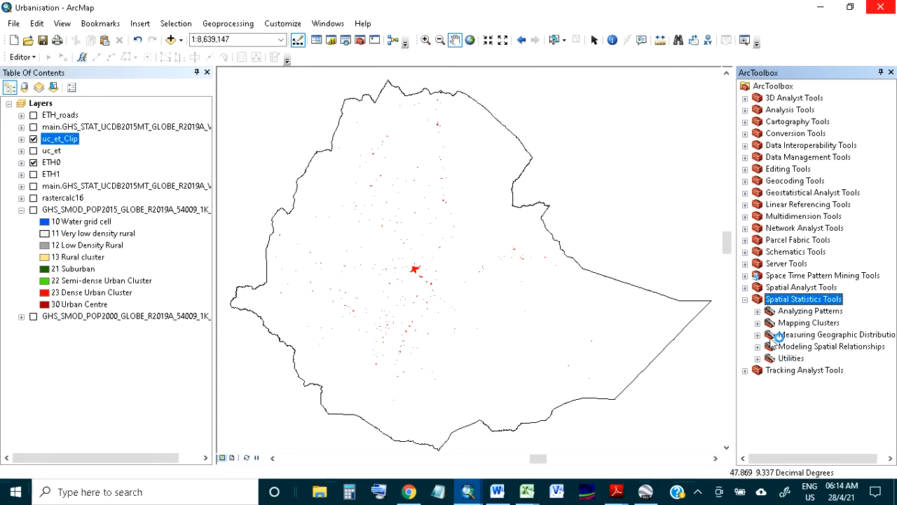
pyautogui.click(758, 322)
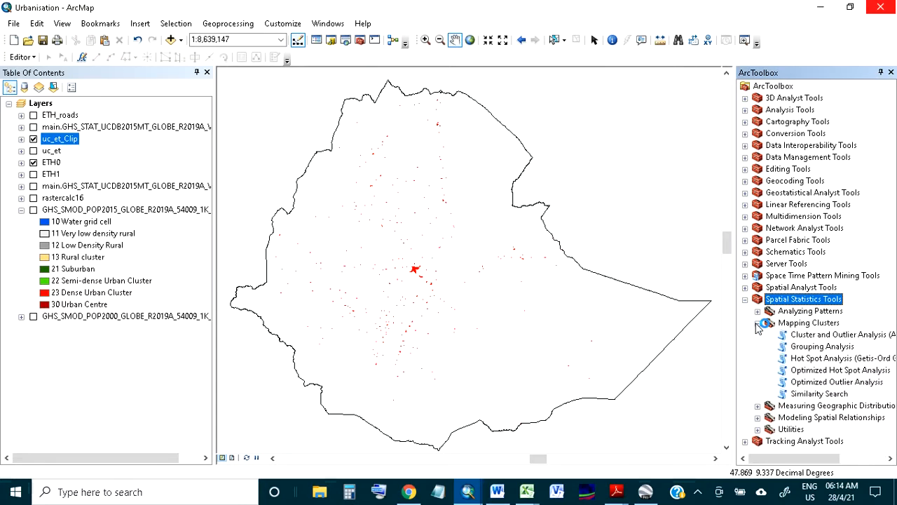
pyautogui.doubleClick(796, 335)
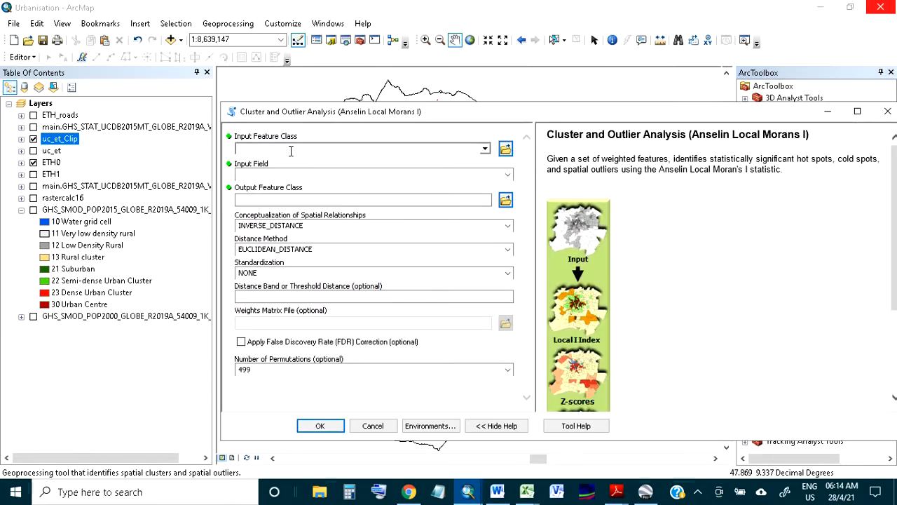
pyautogui.click(485, 148)
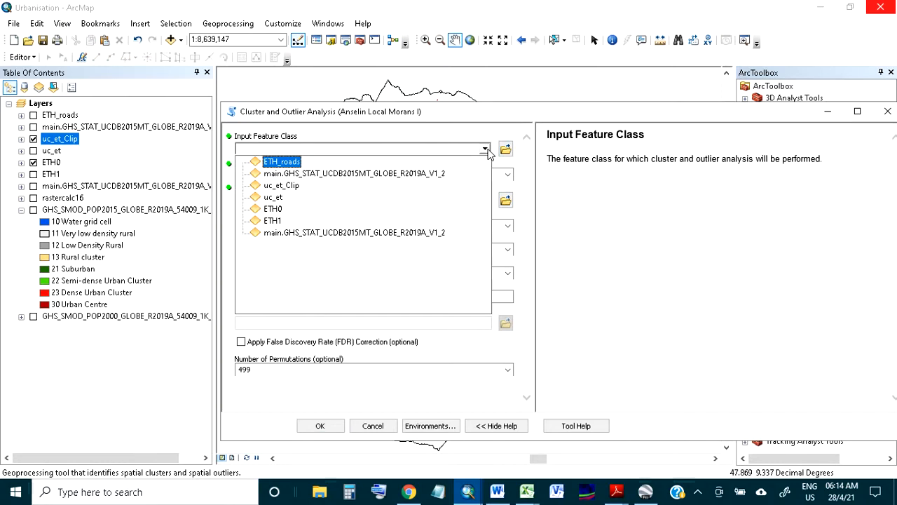
pyautogui.click(297, 186)
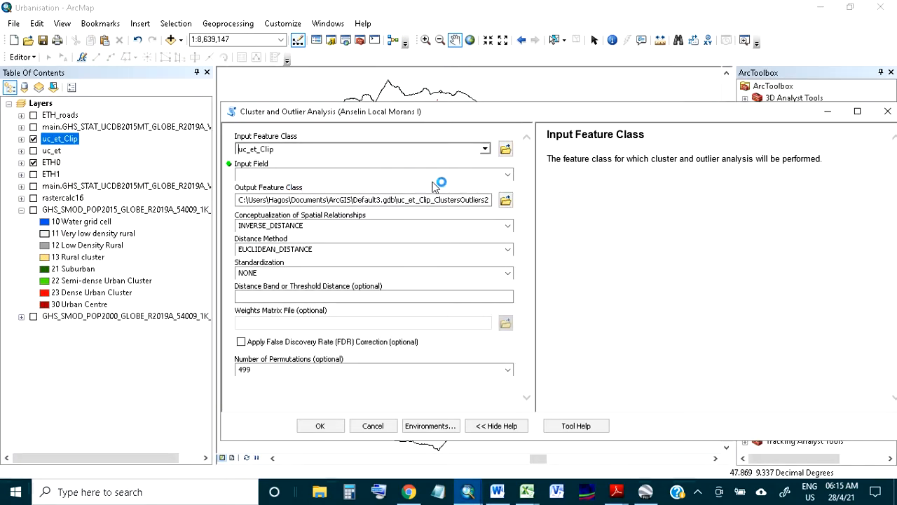
# Choose Shape_Area as the input field, keep INVERSE_DISTANCE as the spatial conceptualization, and run the analysis.
pyautogui.click(509, 174)
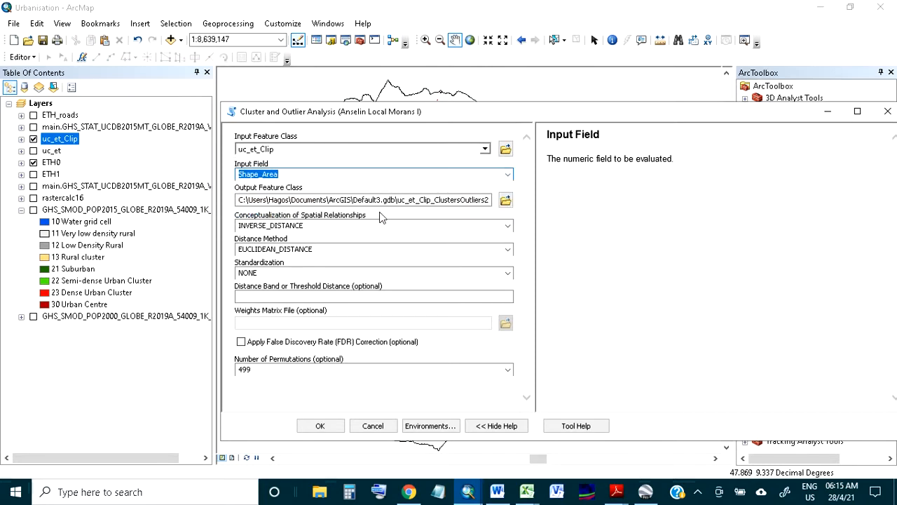
pyautogui.click(302, 178)
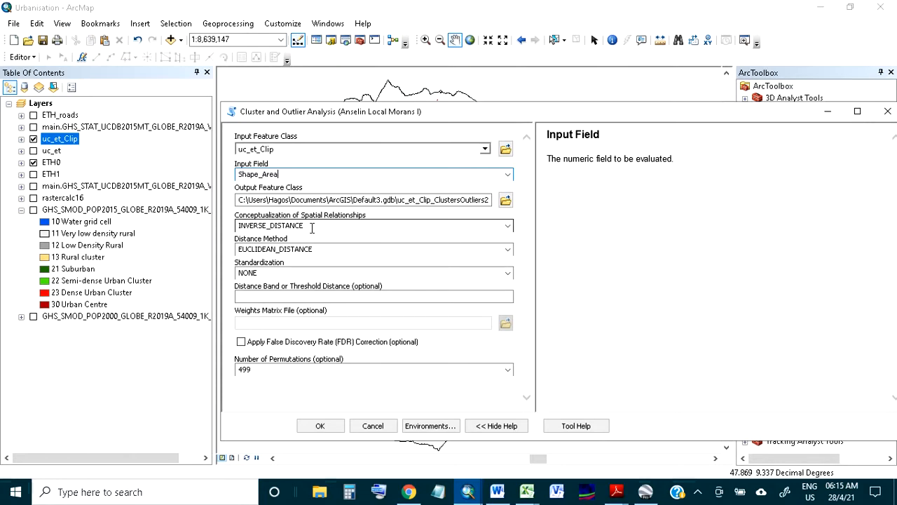
pyautogui.click(507, 225)
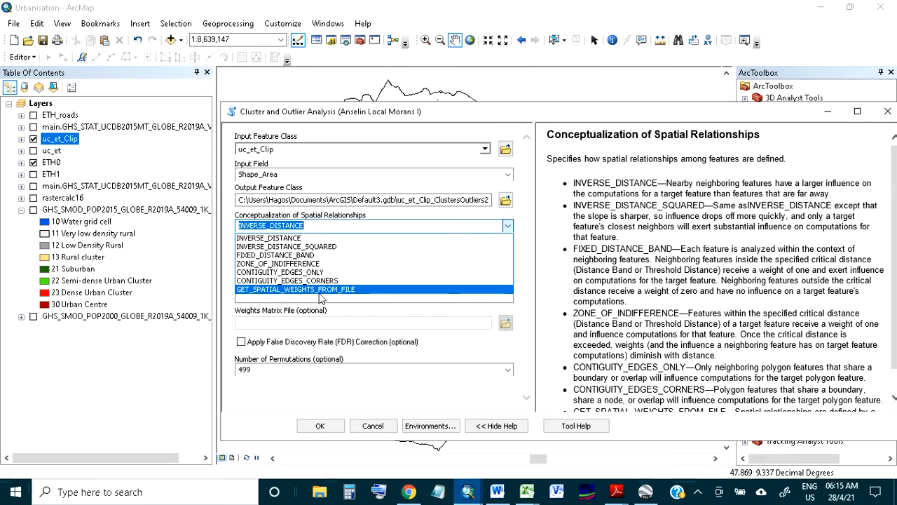
pyautogui.click(324, 226)
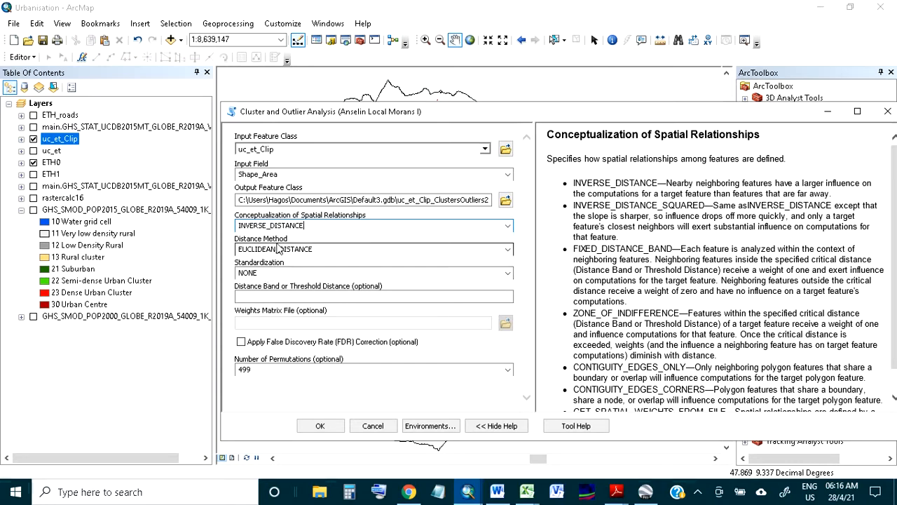
pyautogui.click(318, 426)
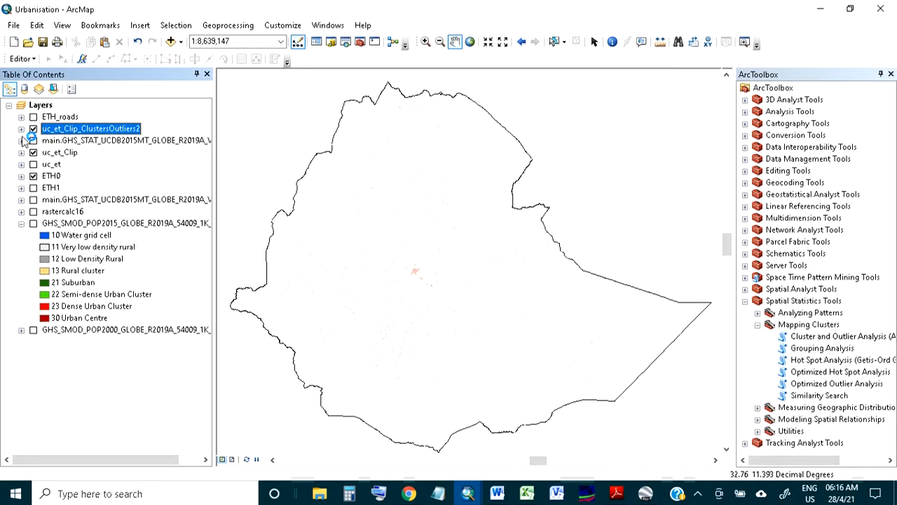
# Expand the uc_et_Clip_ClustersOutliers2 legend and zoom in on the central high-high cluster area.
pyautogui.click(21, 130)
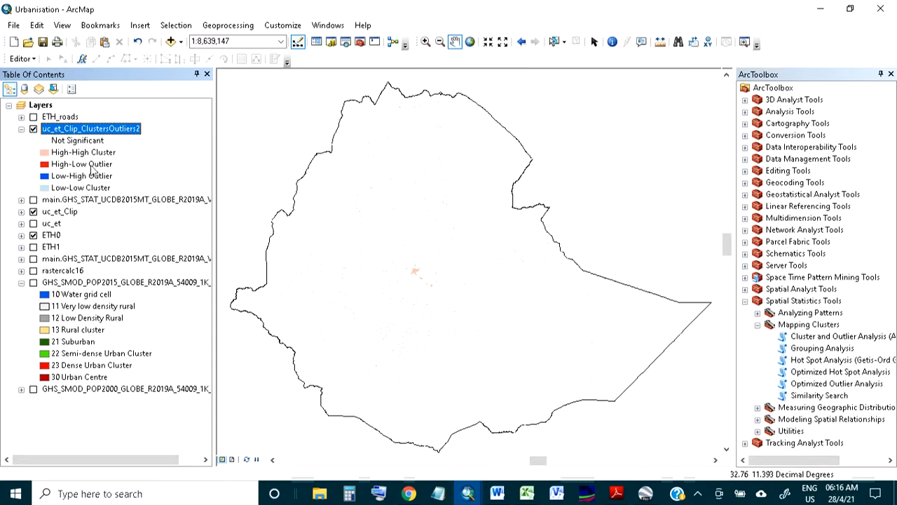
pyautogui.scroll(5, 425, 279)
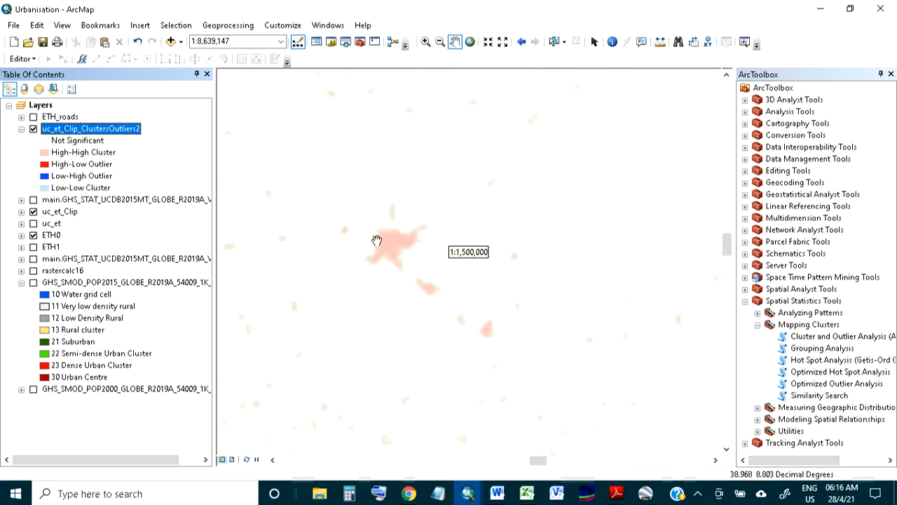
pyautogui.moveTo(340, 232); pyautogui.dragTo(386, 241)
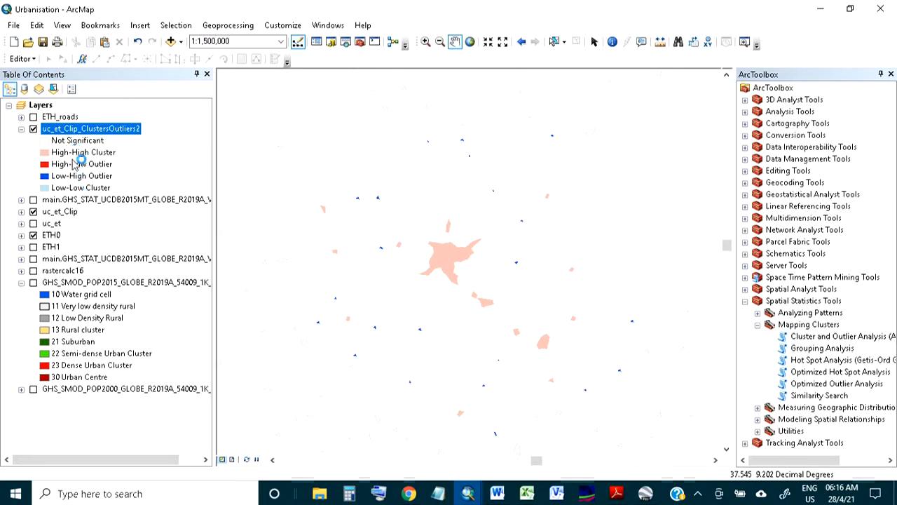
# Open the uc_et_Clip_ClustersOutliers2 attribute table and sort it by the NNeighbors field.
pyautogui.rightClick(90, 132)
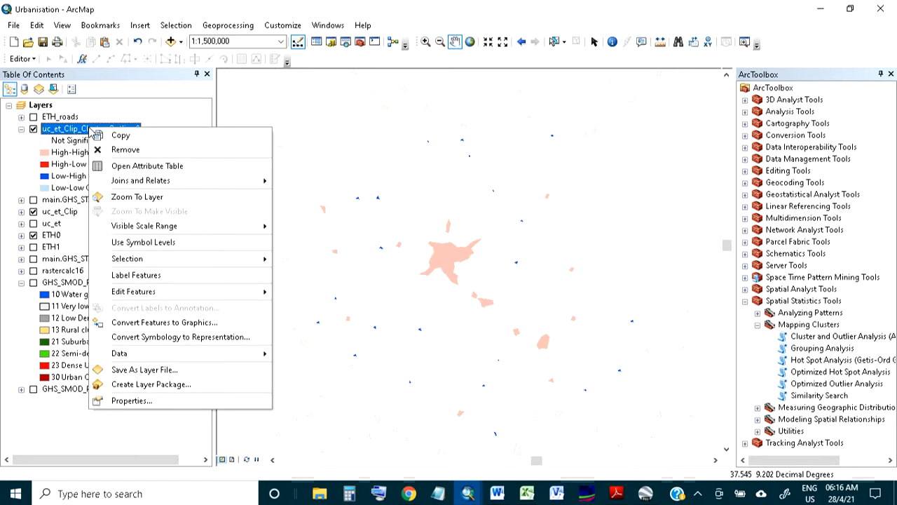
pyautogui.click(121, 169)
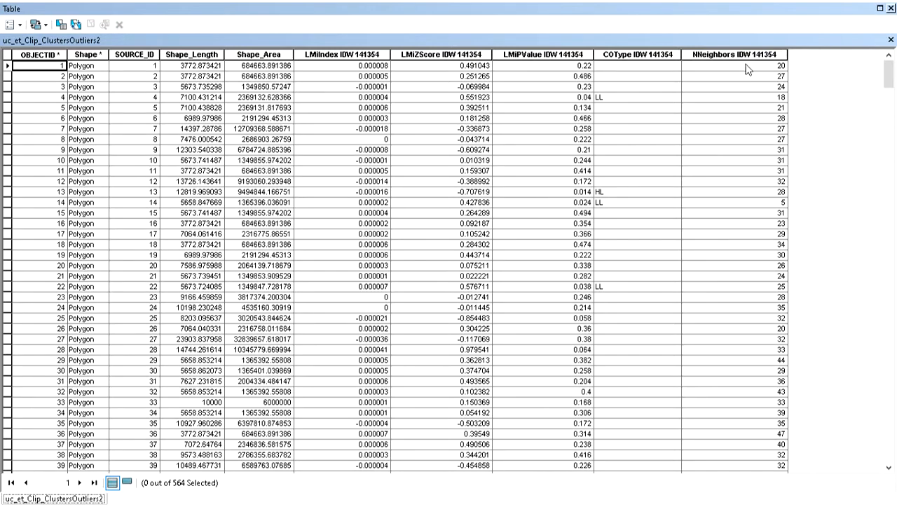
pyautogui.click(8, 66)
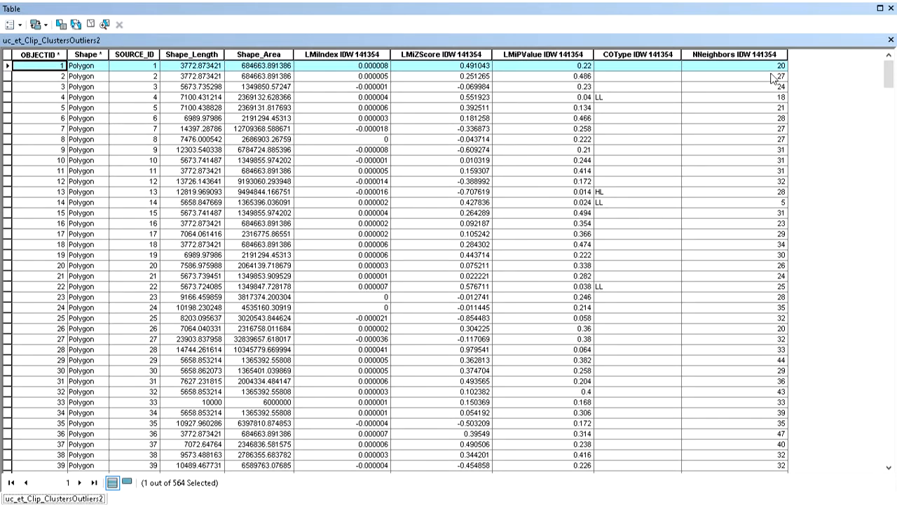
pyautogui.click(89, 27)
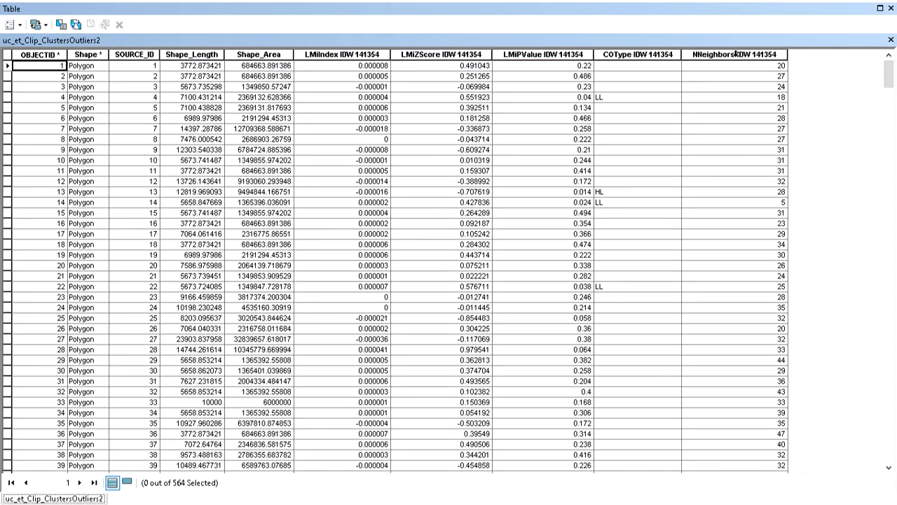
pyautogui.click(736, 55)
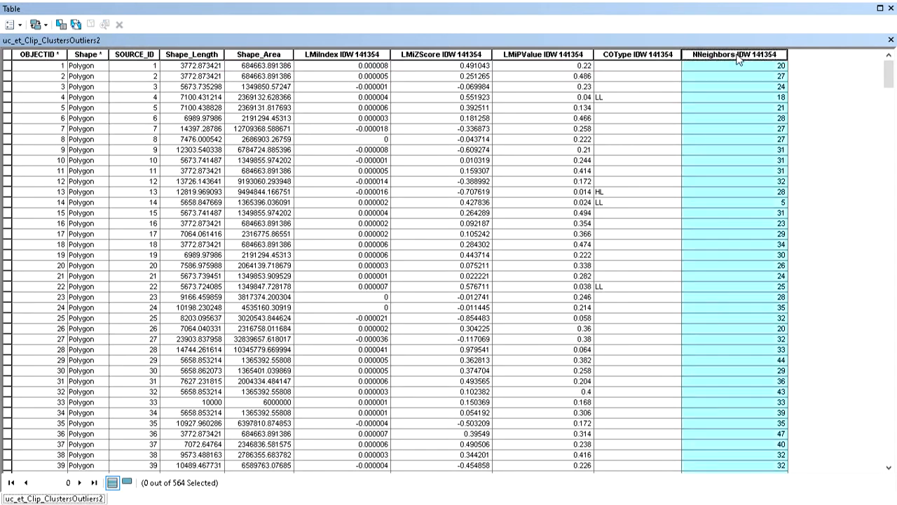
pyautogui.doubleClick(737, 57)
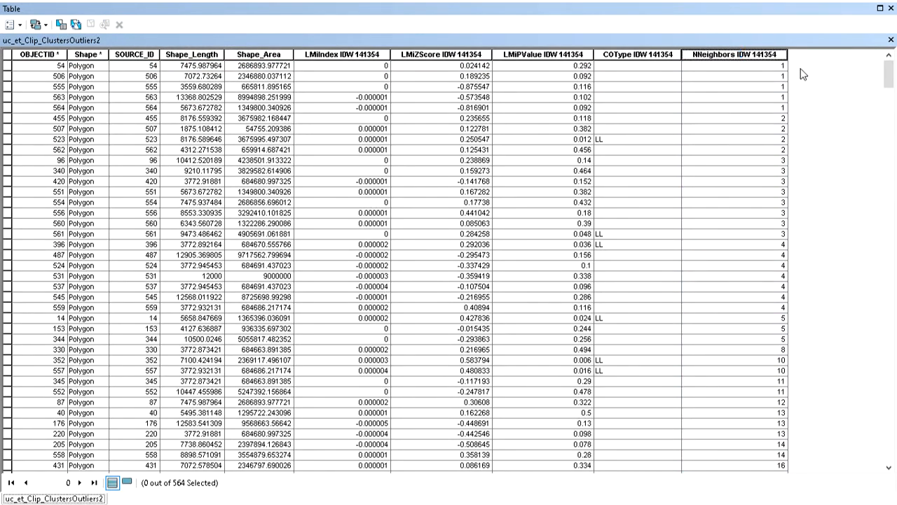
pyautogui.click(753, 54)
pyautogui.doubleClick(752, 54)
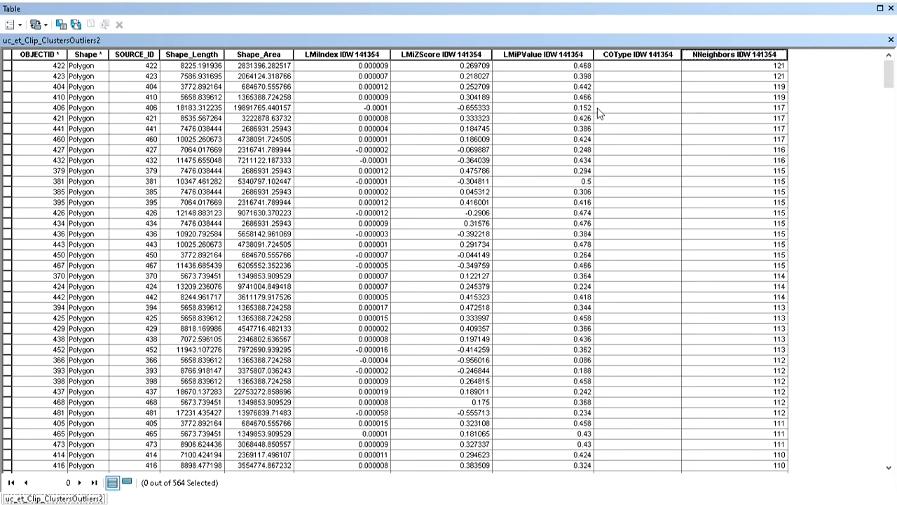
# Sort the attribute table by the COType field, then by LMiZScore in descending order.
pyautogui.click(629, 54)
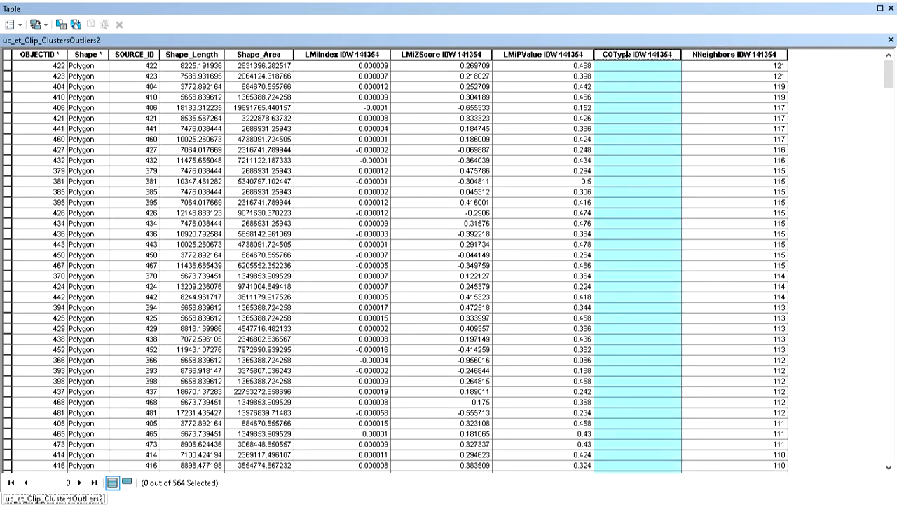
pyautogui.doubleClick(629, 55)
pyautogui.doubleClick(629, 55)
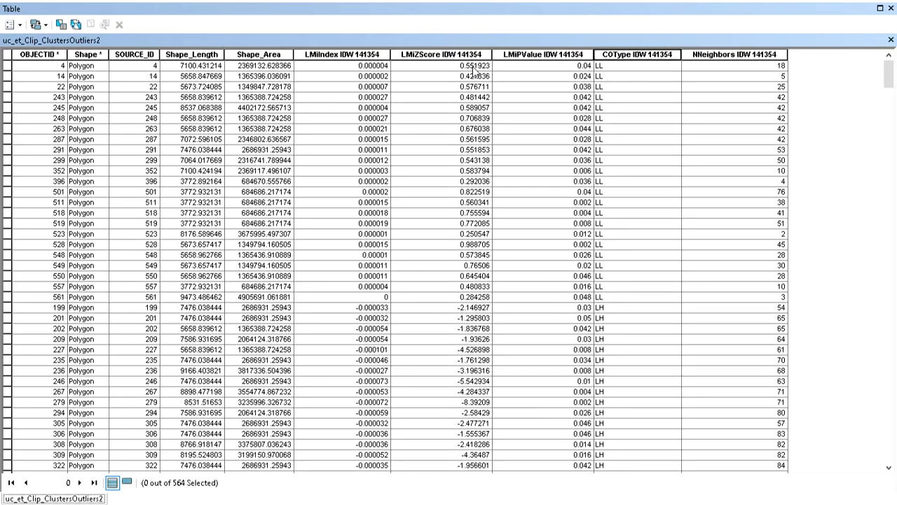
pyautogui.doubleClick(443, 54)
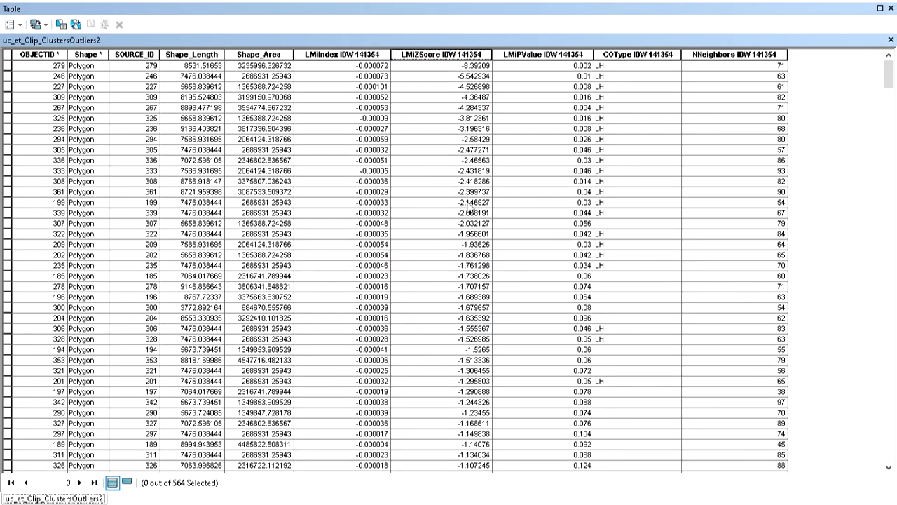
pyautogui.click(457, 54)
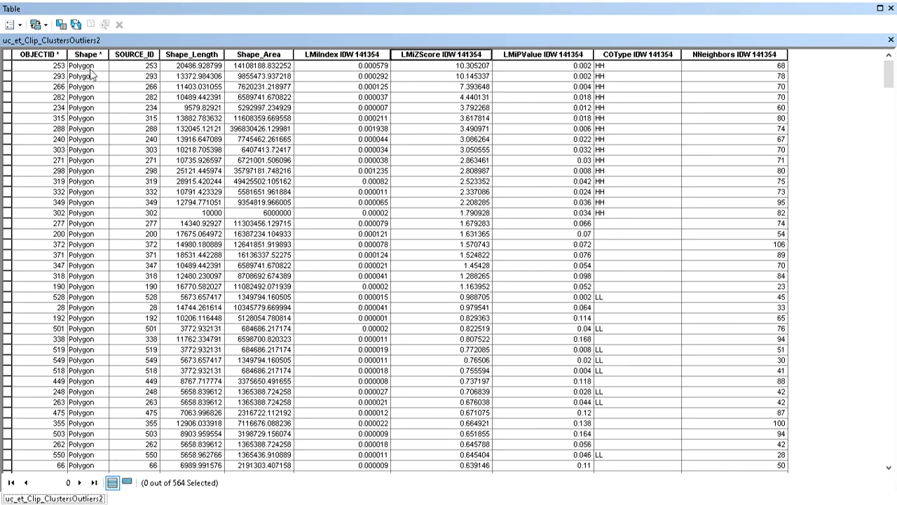
# Select the HH cluster records, close the table to view them around Addis Ababa, then clear the selection.
pyautogui.moveTo(5, 65); pyautogui.dragTo(5, 212)
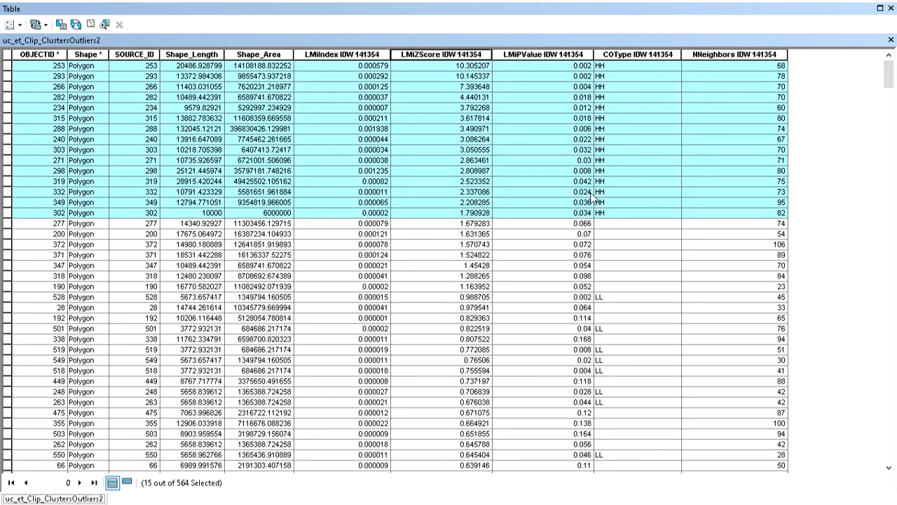
pyautogui.click(890, 8)
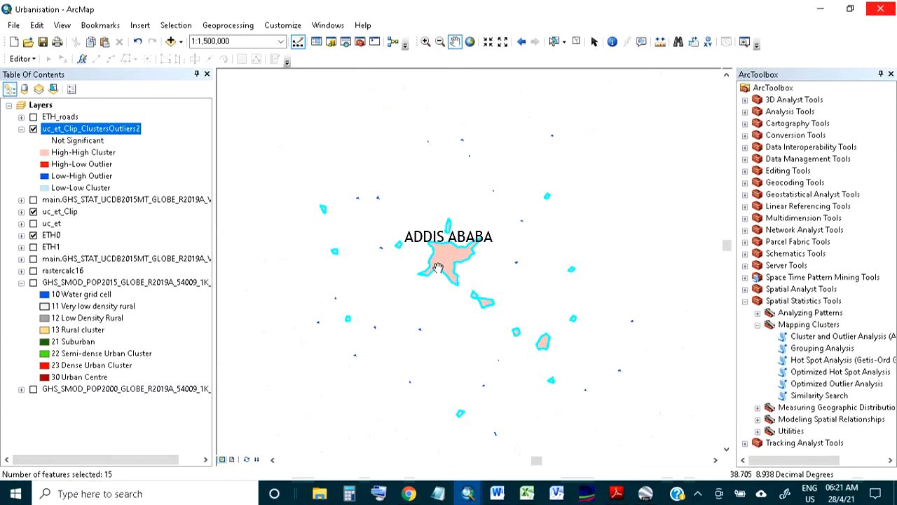
pyautogui.moveTo(437, 269); pyautogui.dragTo(430, 240)
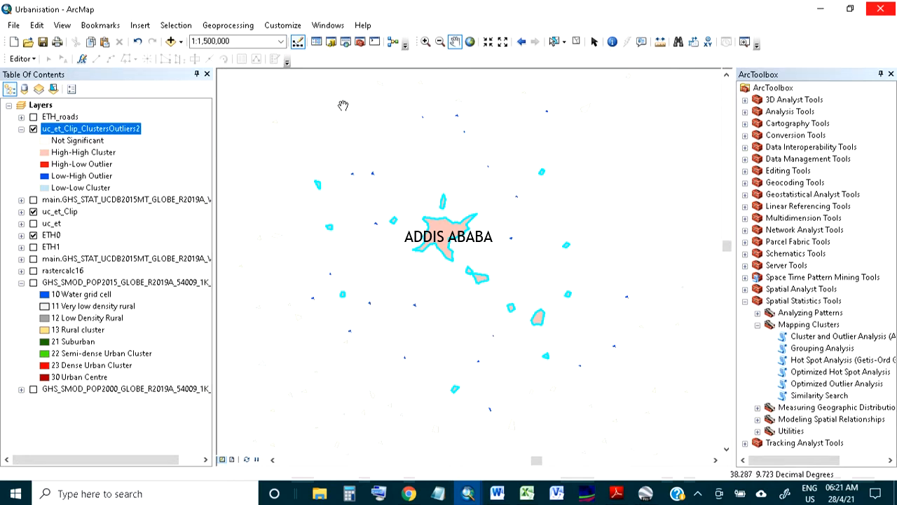
pyautogui.click(579, 43)
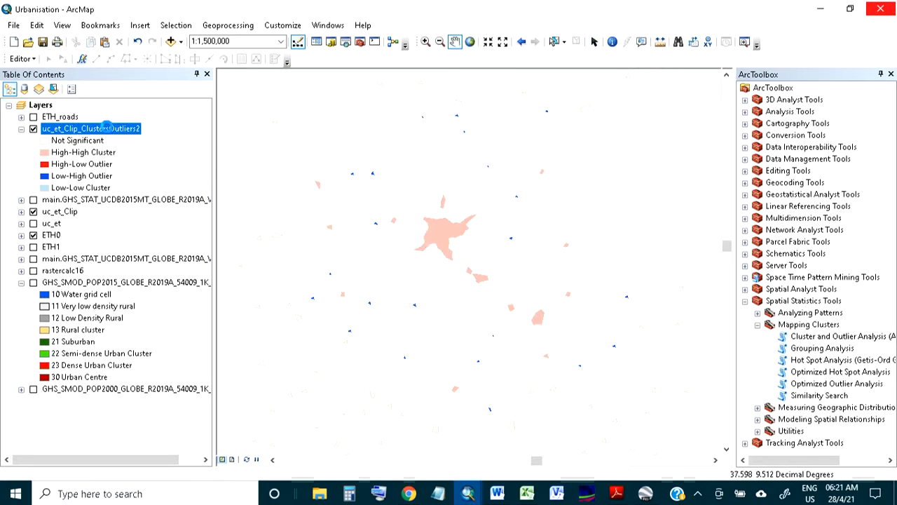
# Reopen the attribute table, select the LL cluster records with positive z-scores, and close the table.
pyautogui.rightClick(106, 129)
pyautogui.click(141, 165)
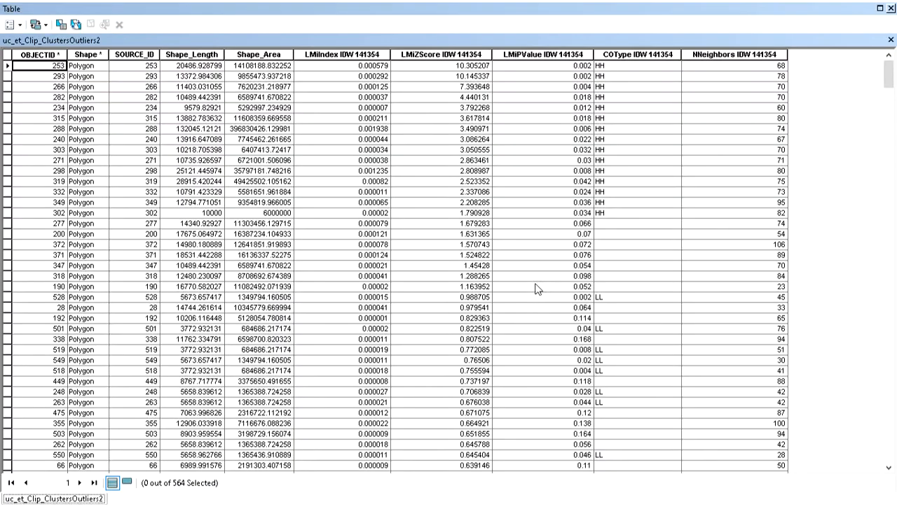
pyautogui.scroll(-3, 615, 310)
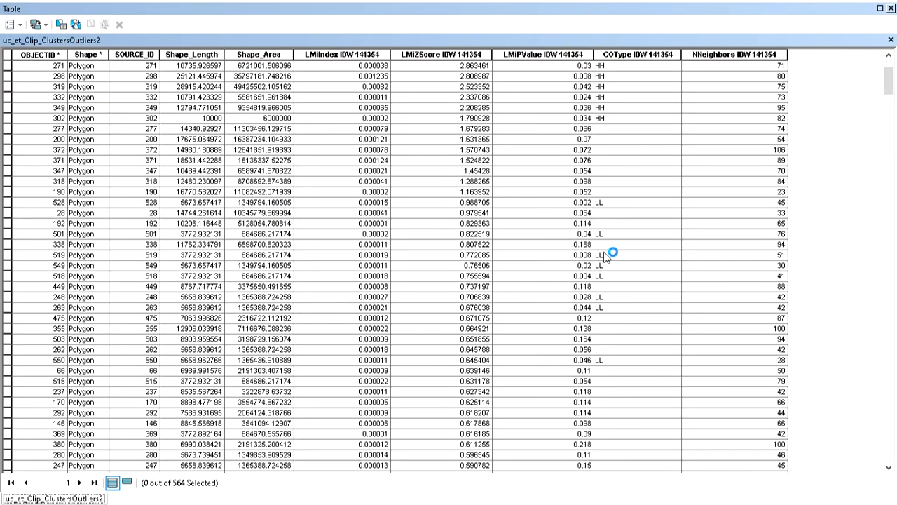
pyautogui.moveTo(7, 204); pyautogui.dragTo(21, 371)
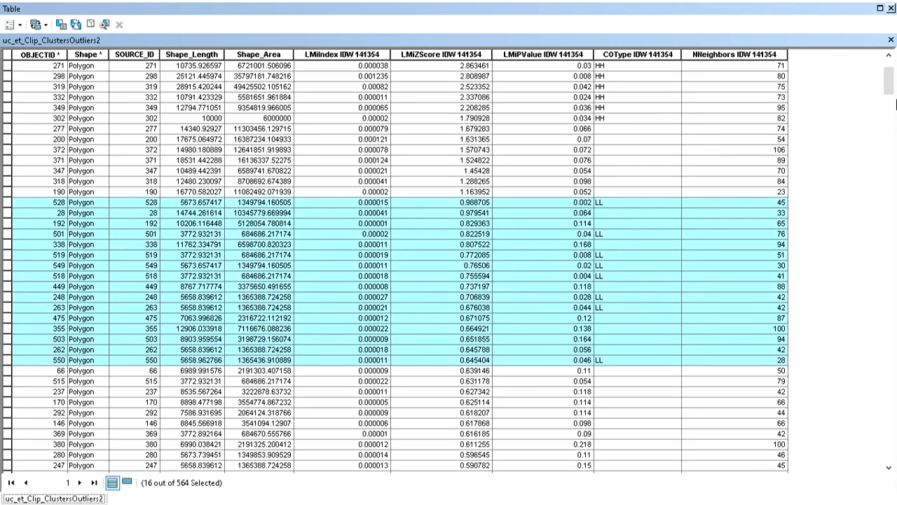
pyautogui.click(891, 8)
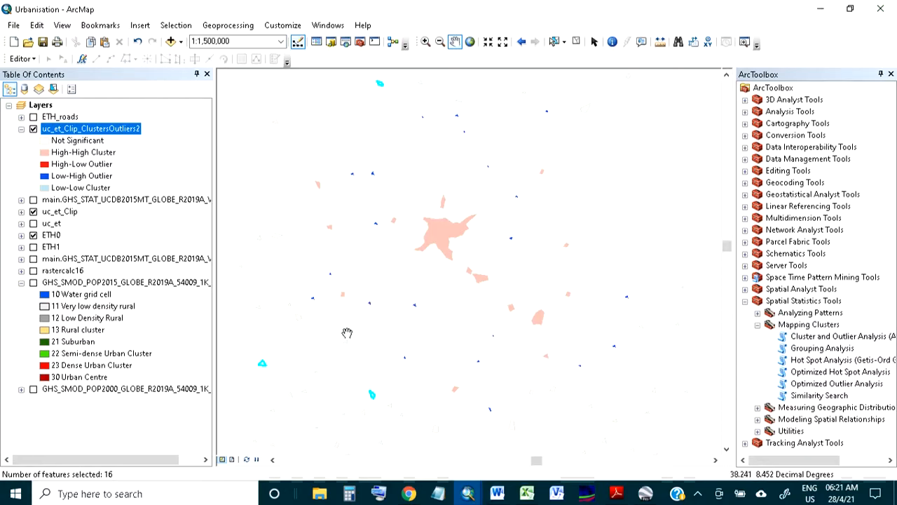
# Pan and zoom the map to inspect the selected low-low cluster polygons.
pyautogui.moveTo(346, 333); pyautogui.dragTo(394, 176)
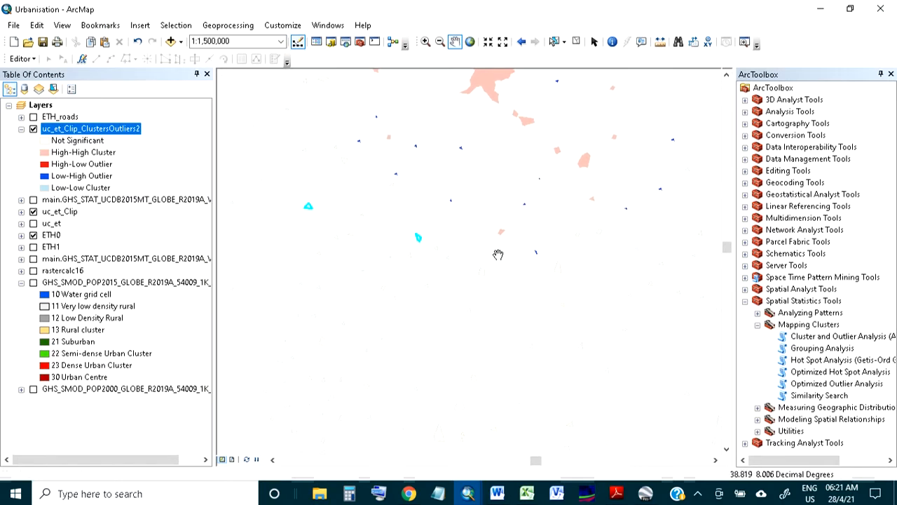
pyautogui.moveTo(497, 254); pyautogui.dragTo(529, 212)
pyautogui.moveTo(433, 185); pyautogui.dragTo(523, 202)
pyautogui.scroll(3, 486, 187)
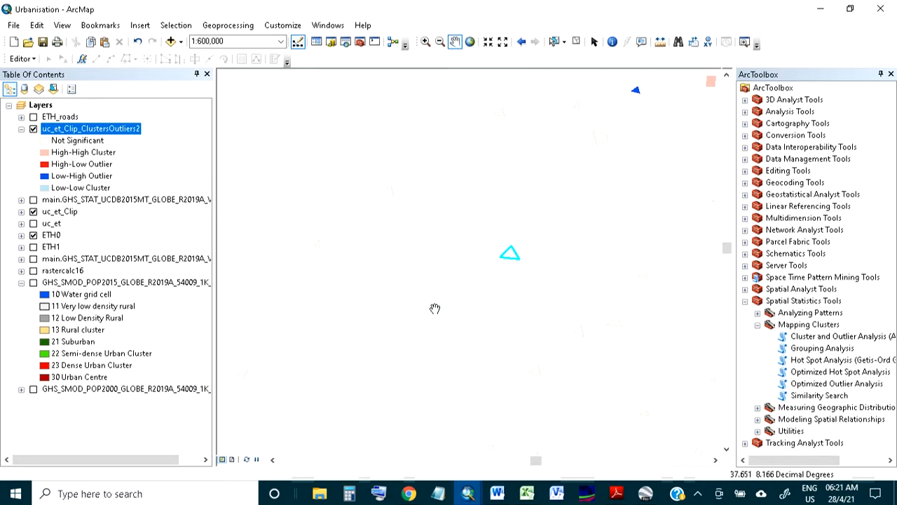
pyautogui.scroll(-2, 538, 260)
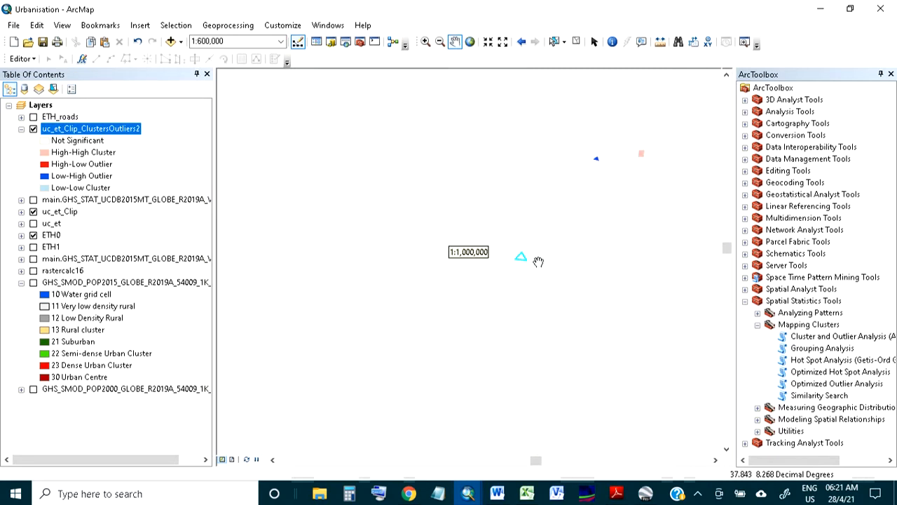
pyautogui.moveTo(566, 262); pyautogui.dragTo(329, 264)
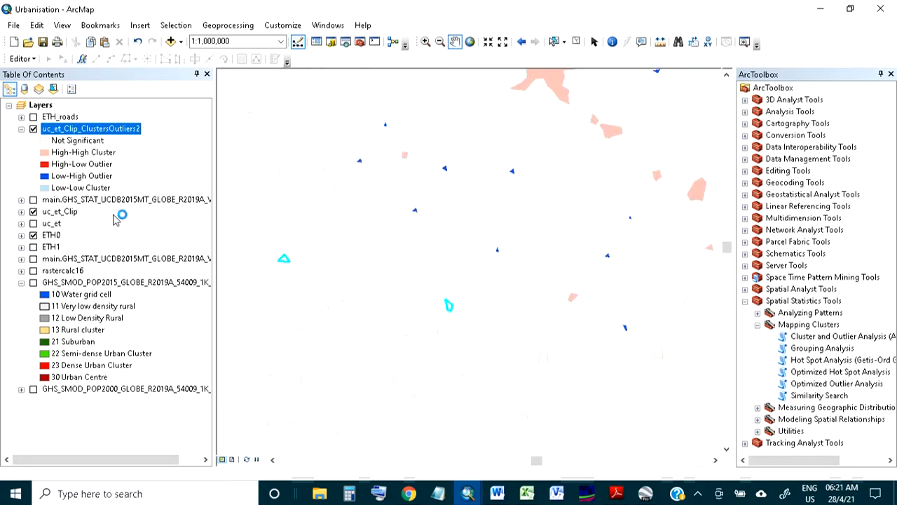
# Reopen the attribute table, clear the selection, and sort by LMiZScore in ascending order.
pyautogui.rightClick(110, 136)
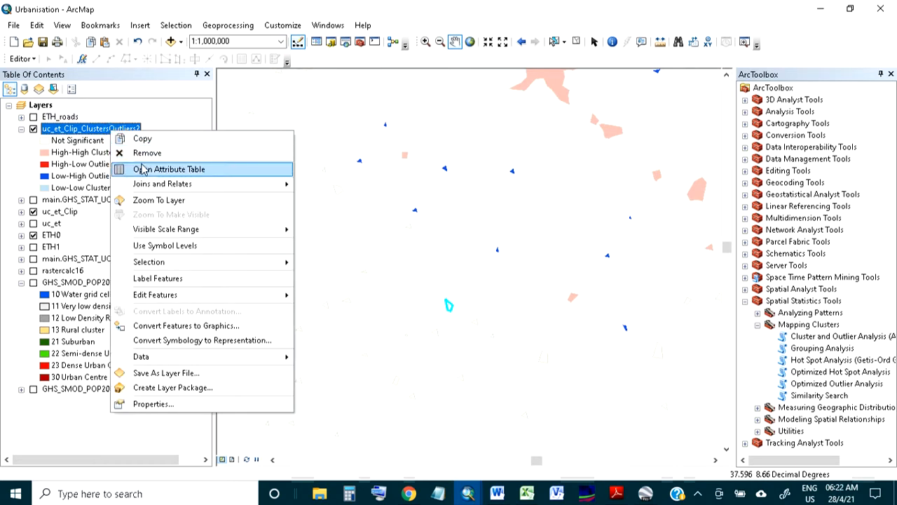
pyautogui.click(144, 168)
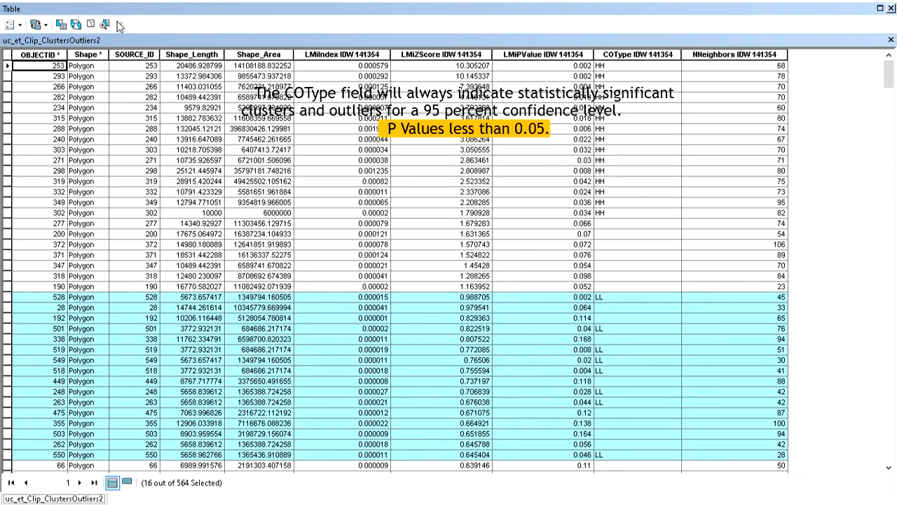
pyautogui.click(90, 23)
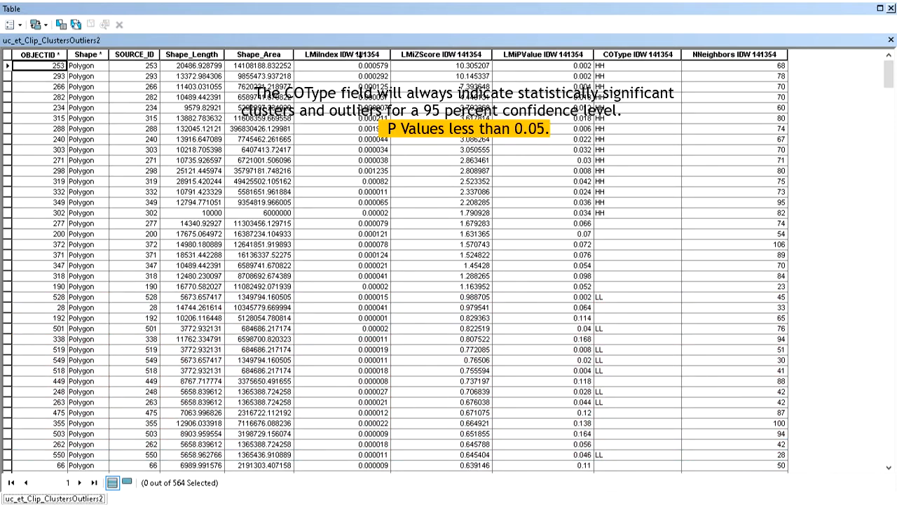
pyautogui.doubleClick(426, 50)
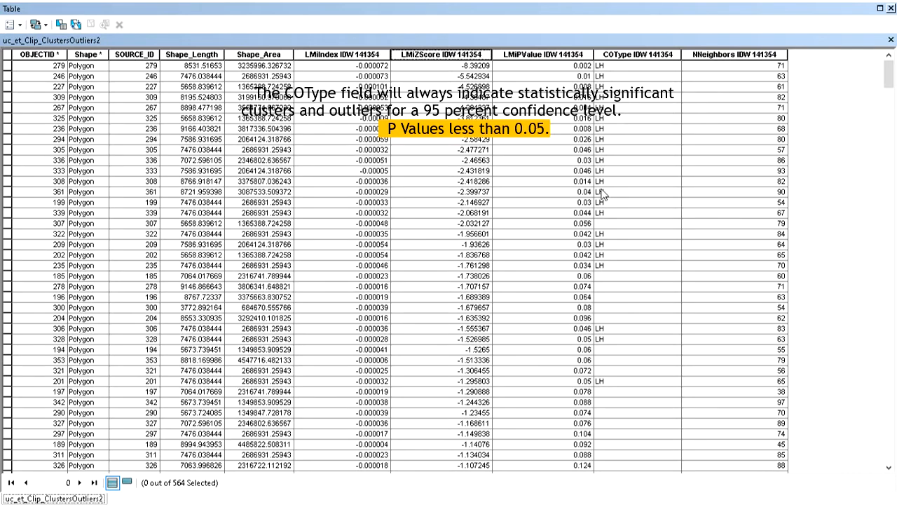
# Select the LH outlier records at the top of the table, close it, and pan the map to view them.
pyautogui.scroll(-11, 651, 254)
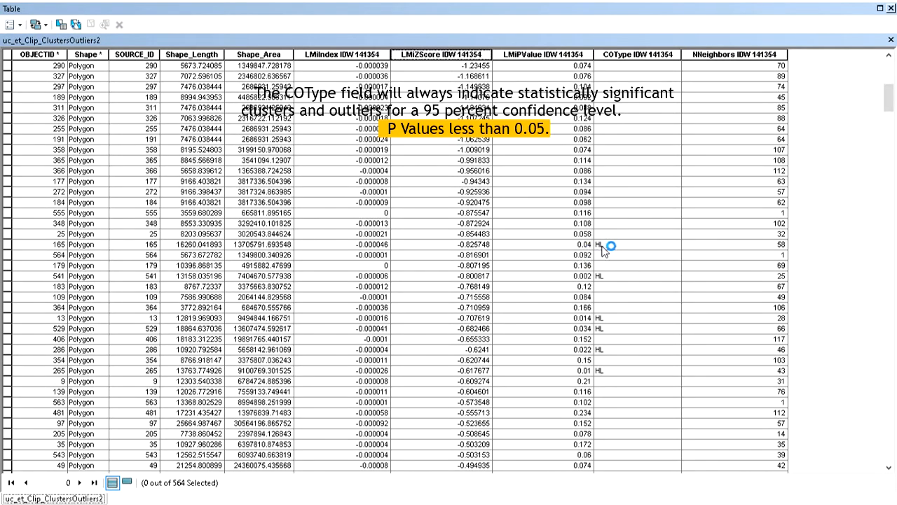
pyautogui.scroll(11, 639, 220)
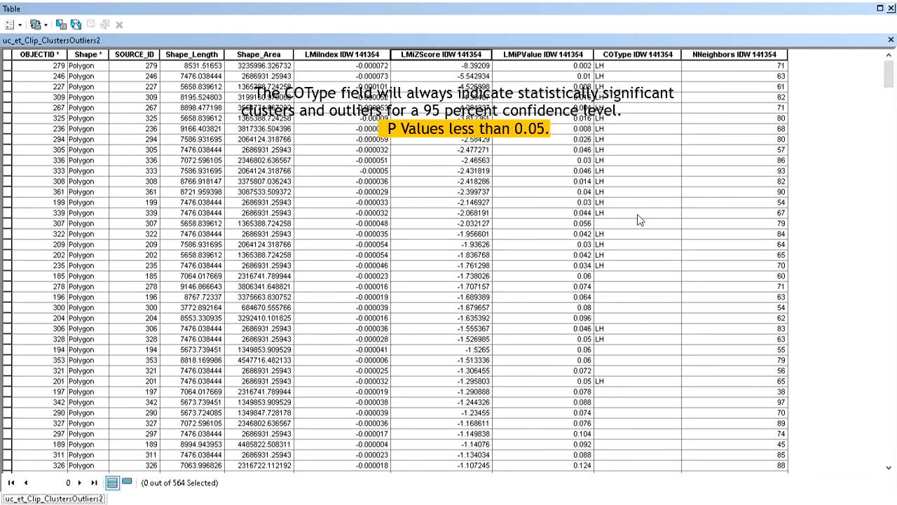
pyautogui.moveTo(7, 65); pyautogui.dragTo(9, 275)
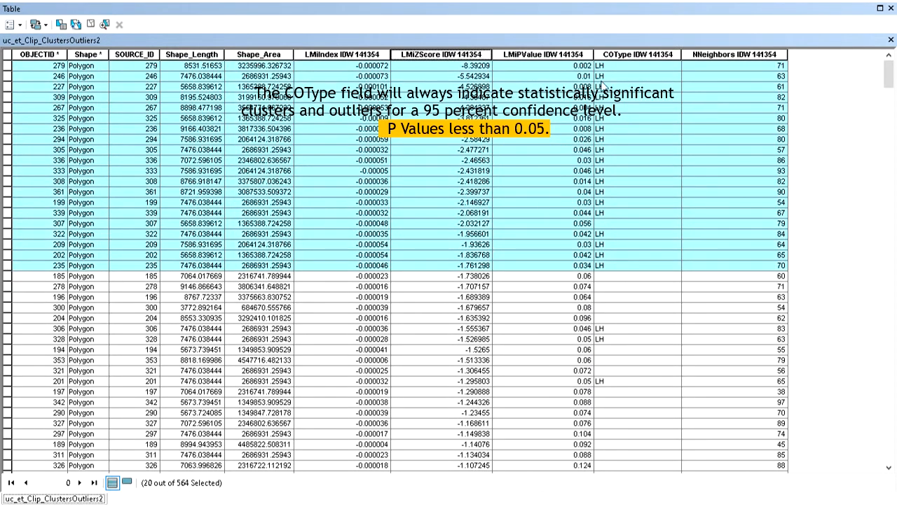
pyautogui.click(892, 8)
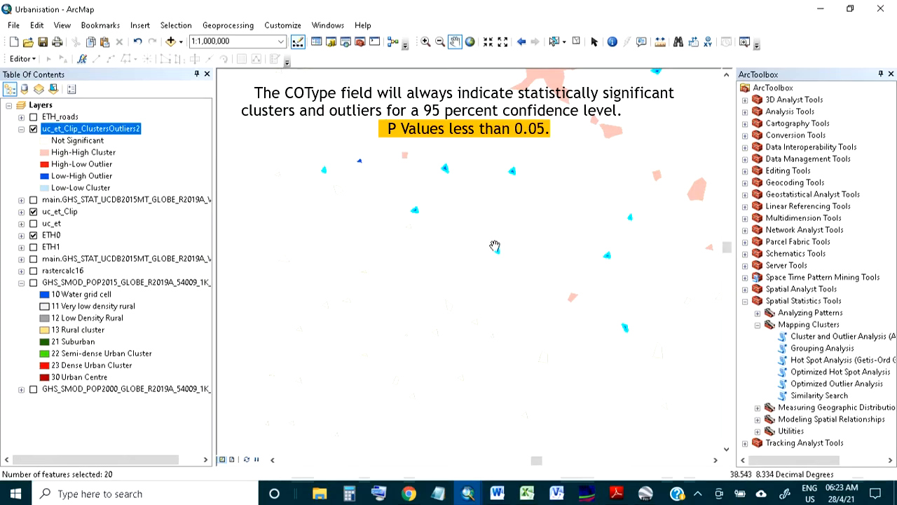
pyautogui.moveTo(496, 201); pyautogui.dragTo(432, 283)
pyautogui.moveTo(469, 219); pyautogui.dragTo(448, 289)
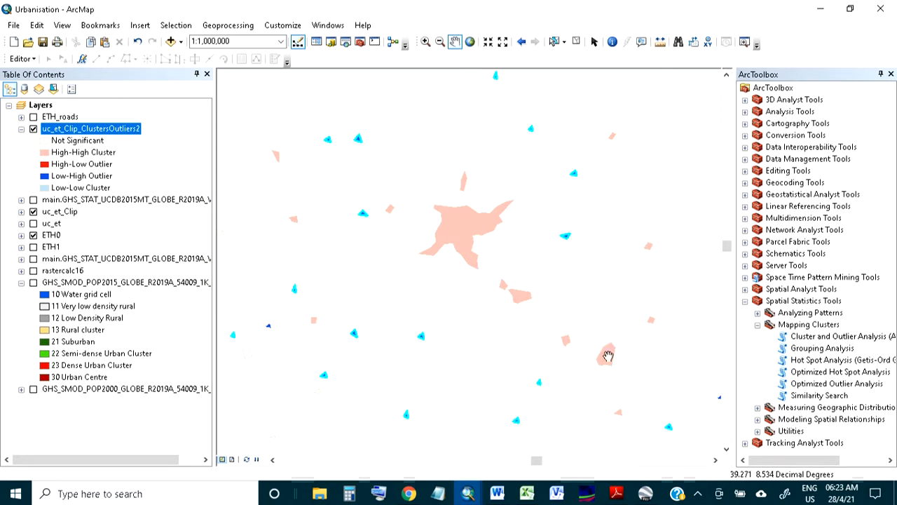
# Clear the selected features and pan and zoom the map to the high-low outlier polygon.
pyautogui.click(576, 41)
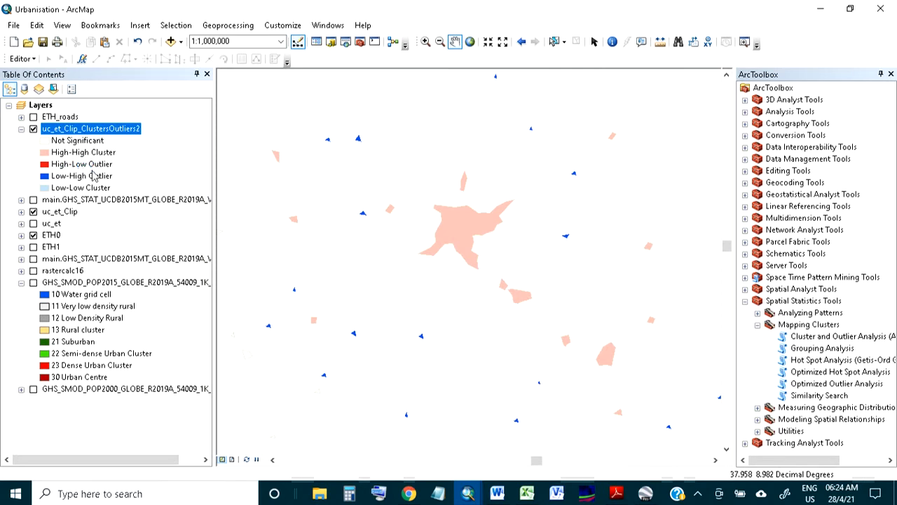
pyautogui.moveTo(419, 221); pyautogui.dragTo(523, 366)
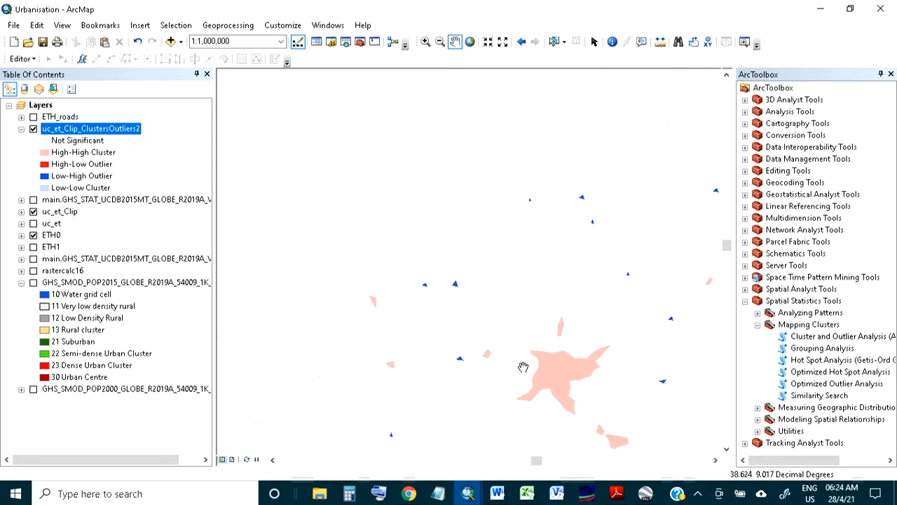
pyautogui.moveTo(461, 150); pyautogui.dragTo(484, 326)
pyautogui.moveTo(403, 231); pyautogui.dragTo(525, 282)
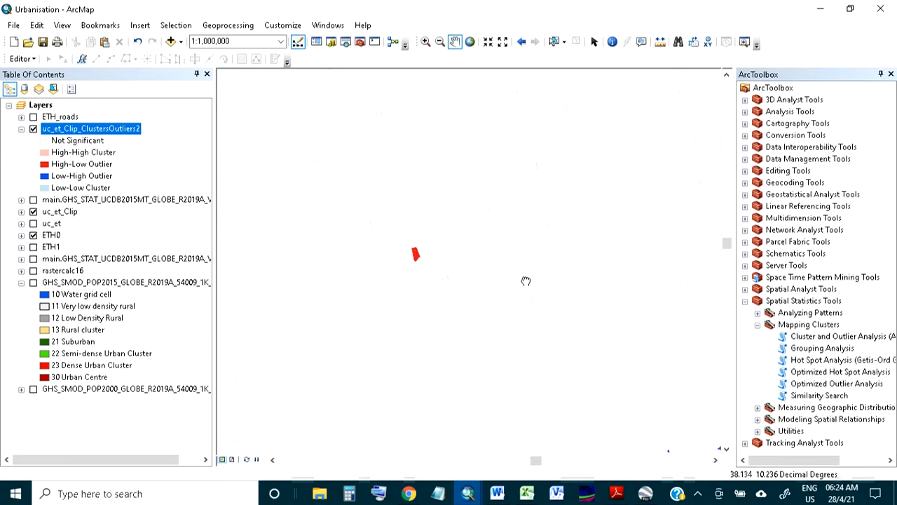
pyautogui.scroll(1, 423, 246)
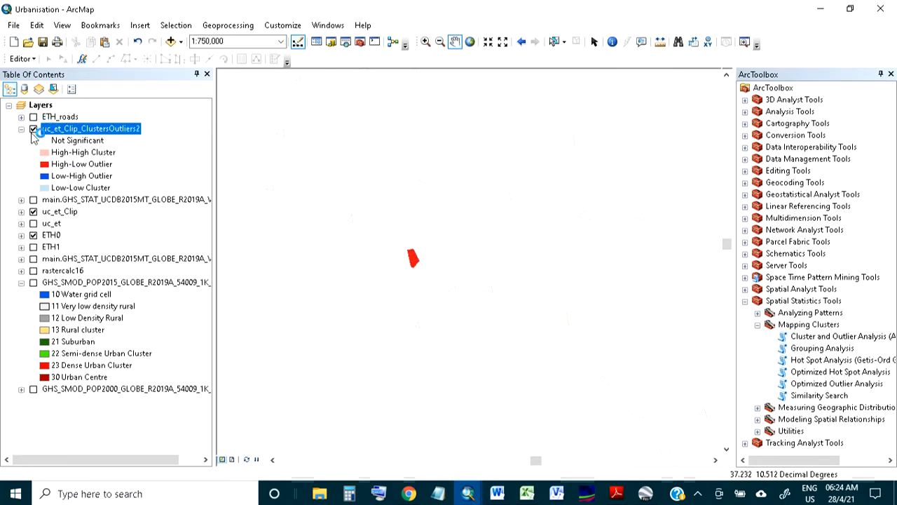
# Toggle the main.GHS_STAT urban centres layer on and off to identify the high-low outlier among the named centres.
pyautogui.click(33, 200)
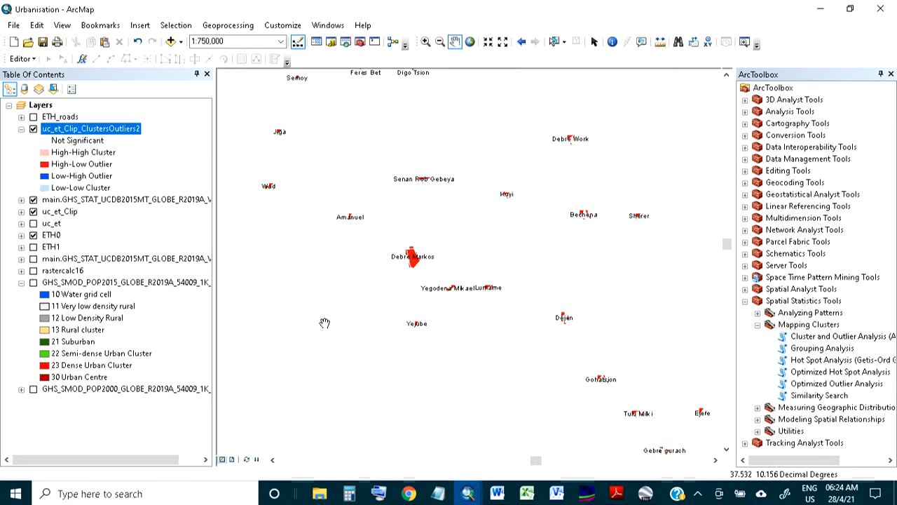
pyautogui.scroll(2, 410, 265)
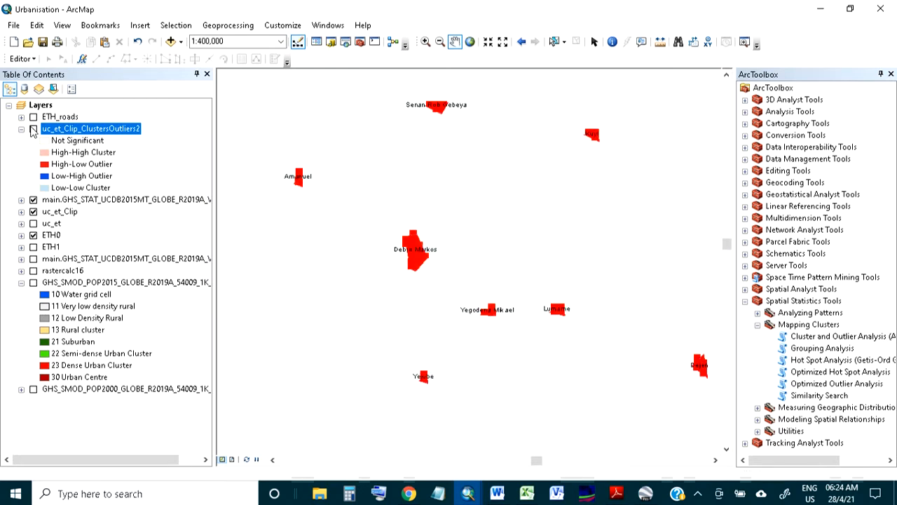
pyautogui.click(33, 129)
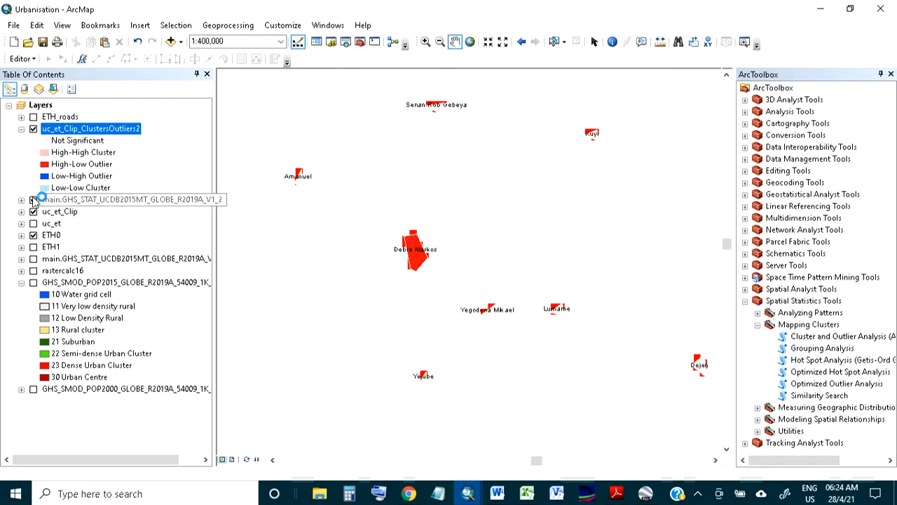
pyautogui.click(33, 199)
pyautogui.click(33, 200)
pyautogui.click(34, 200)
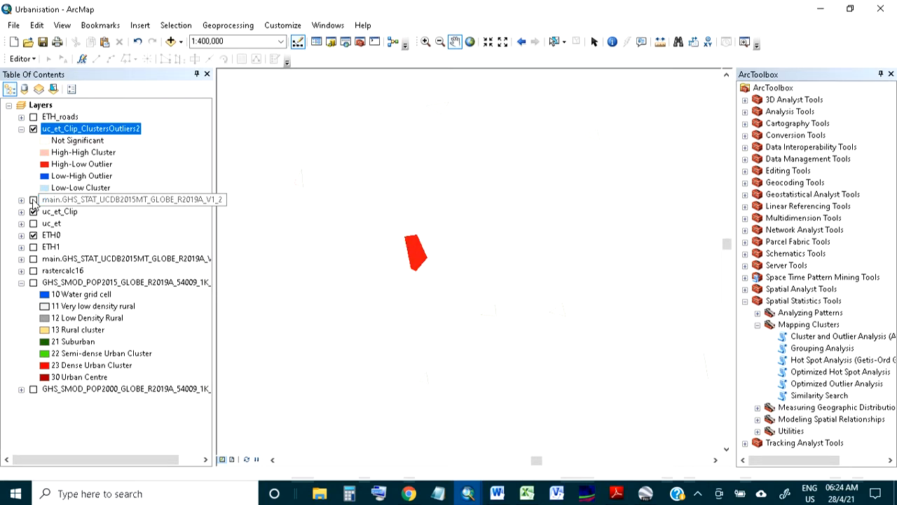
pyautogui.click(34, 200)
pyautogui.click(33, 200)
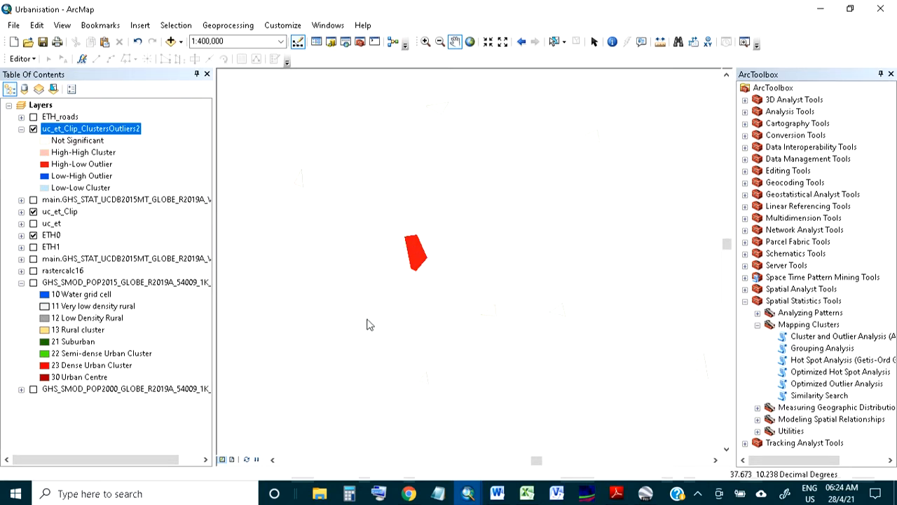
pyautogui.scroll(-3, 435, 292)
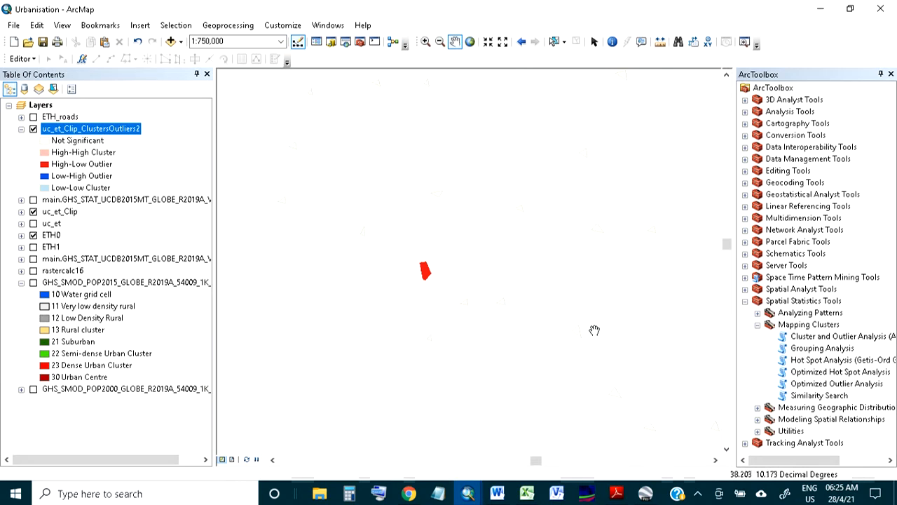
# Open the Cluster and Outlier Analysis tool, review its Conceptualization of Spatial Relationships options, and cancel it.
pyautogui.doubleClick(869, 335)
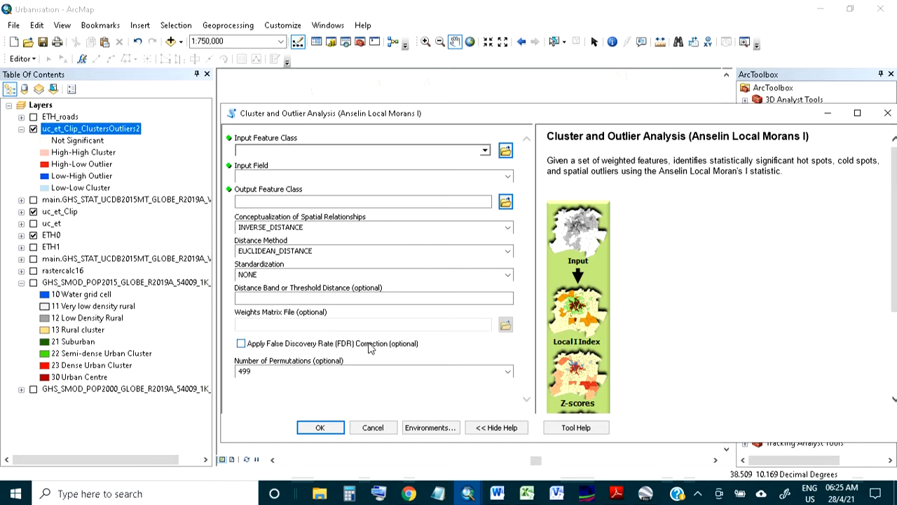
pyautogui.click(509, 228)
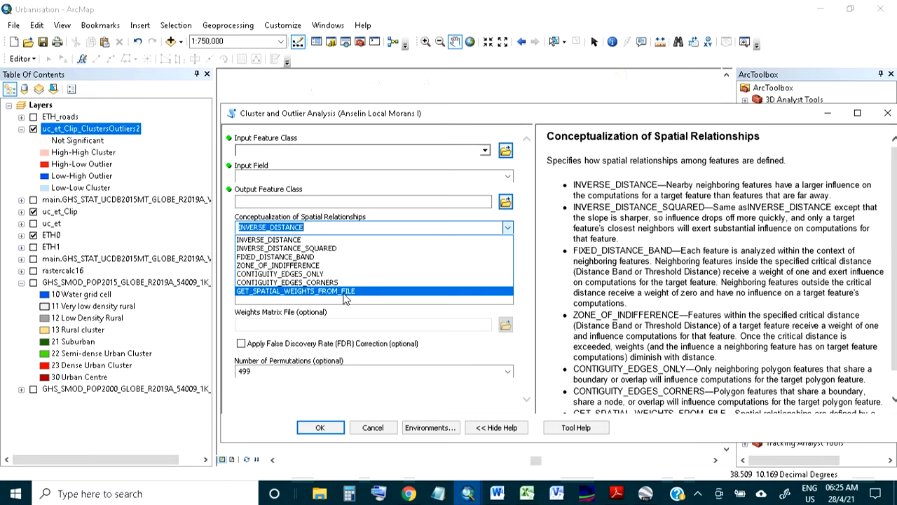
pyautogui.click(380, 432)
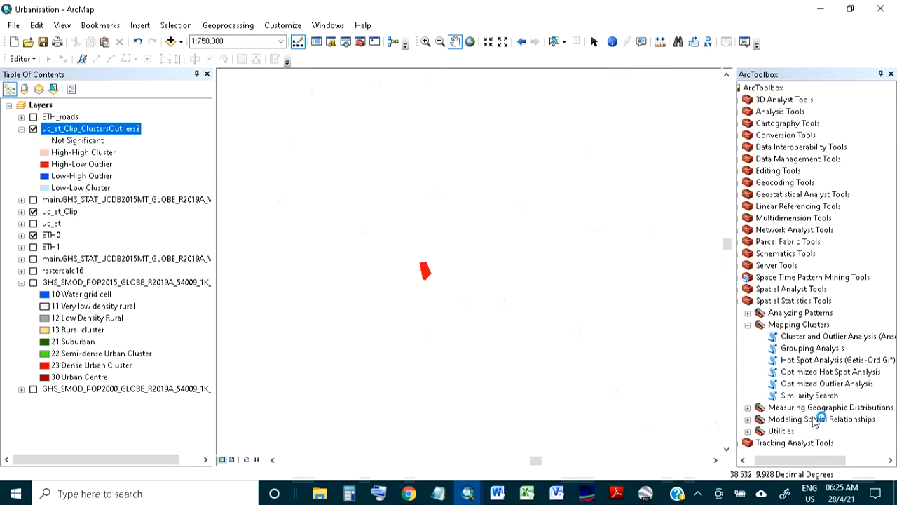
# Open the Generate Spatial Weights Matrix tool and try to drop the uc_et_Clip layer into its Input Feature Class.
pyautogui.click(747, 419)
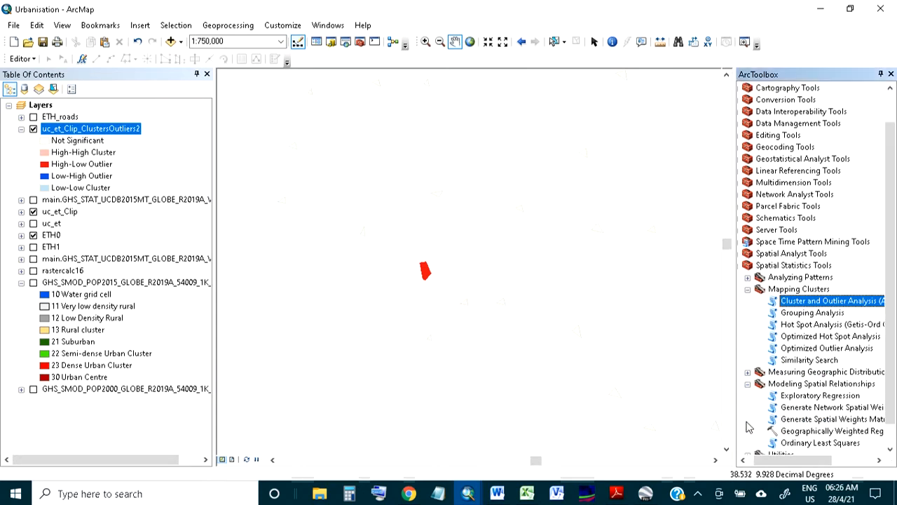
pyautogui.doubleClick(805, 425)
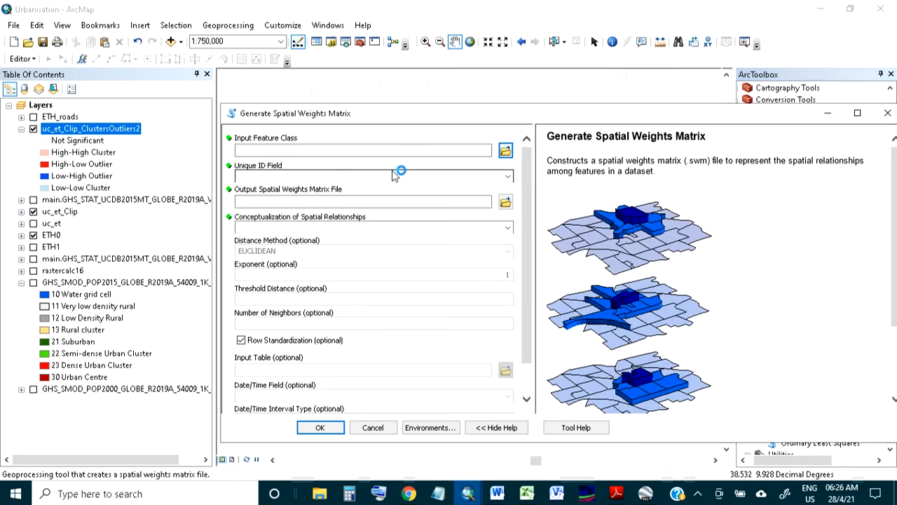
pyautogui.click(70, 211)
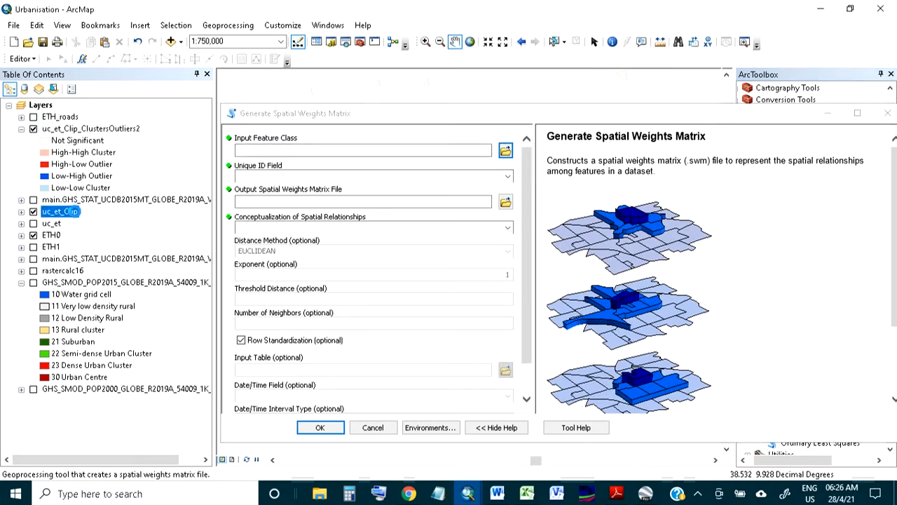
pyautogui.moveTo(72, 211); pyautogui.dragTo(366, 151)
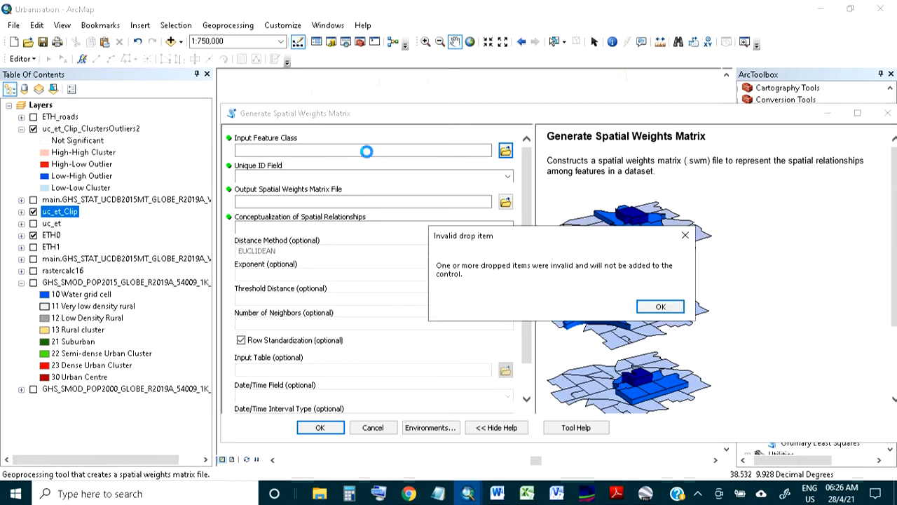
pyautogui.click(659, 306)
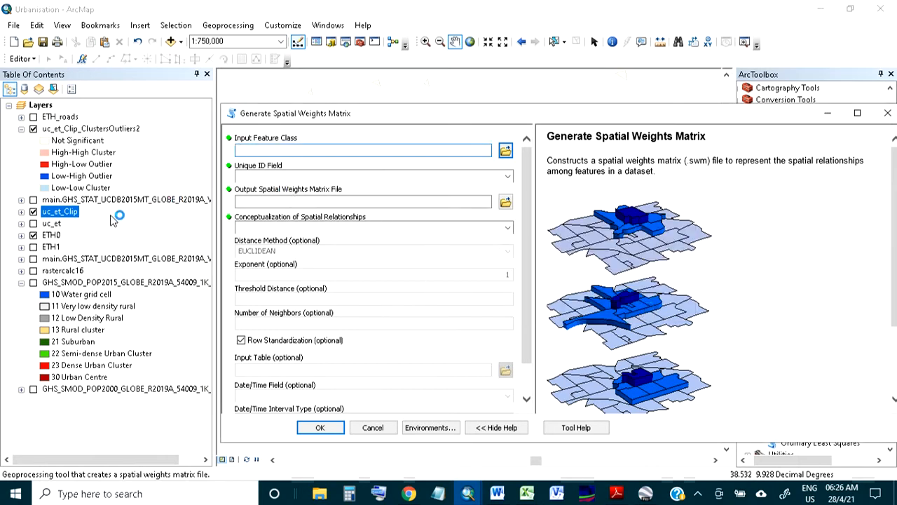
pyautogui.rightClick(61, 213)
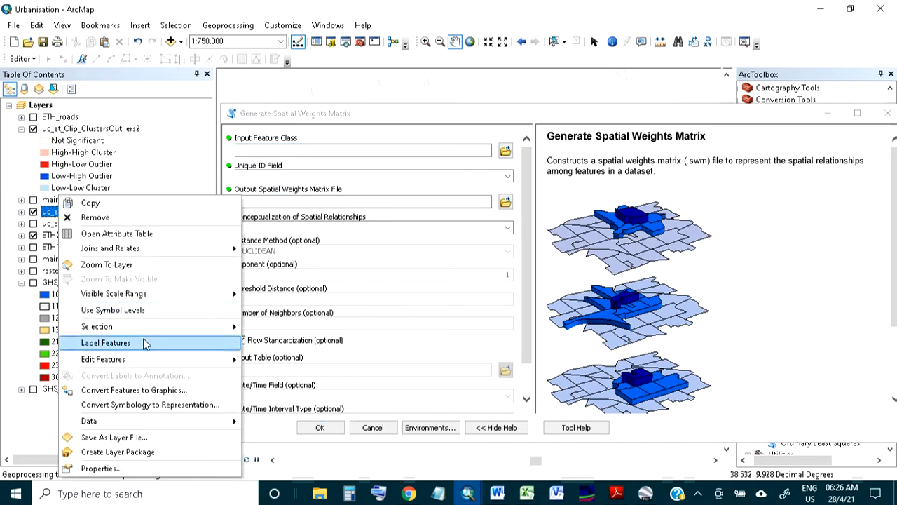
pyautogui.moveTo(148, 326)
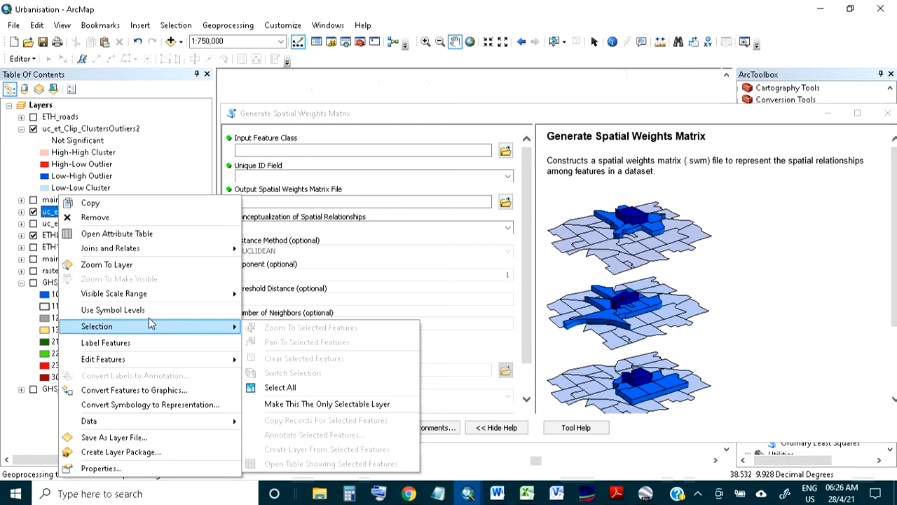
pyautogui.click(438, 153)
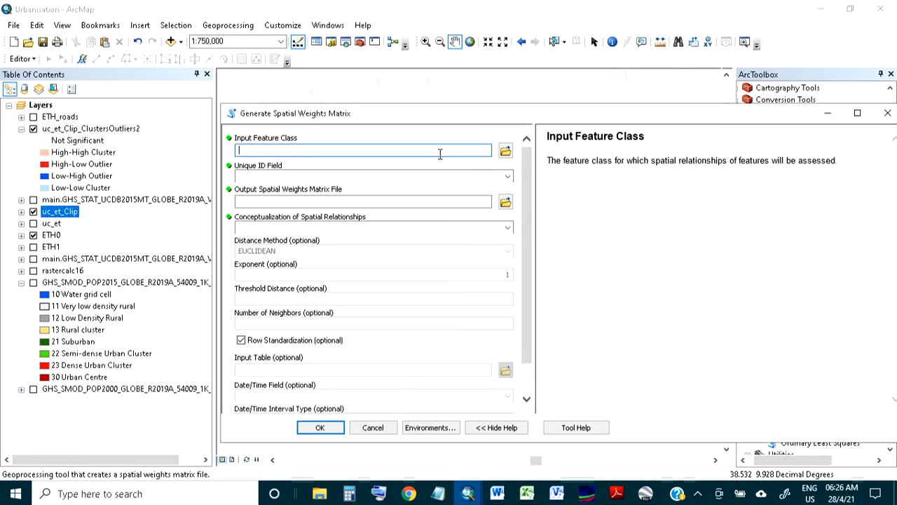
# Browse to the D:\pp folder and add E.shp as the Input Feature Class.
pyautogui.click(506, 151)
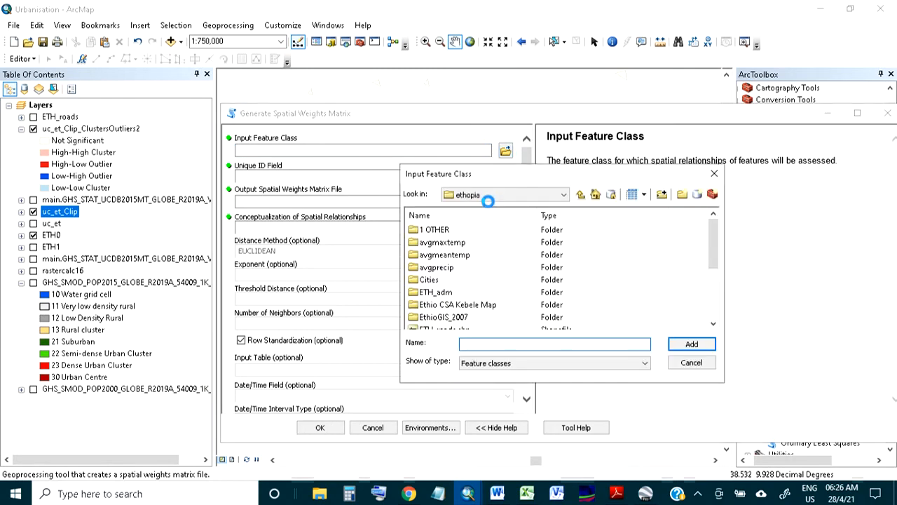
pyautogui.click(487, 196)
pyautogui.click(484, 246)
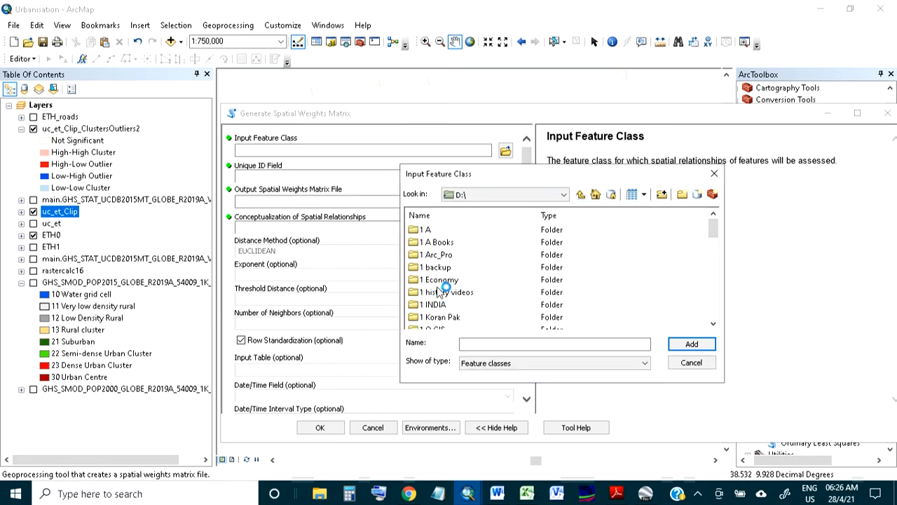
pyautogui.click(440, 291)
pyautogui.write('pp')
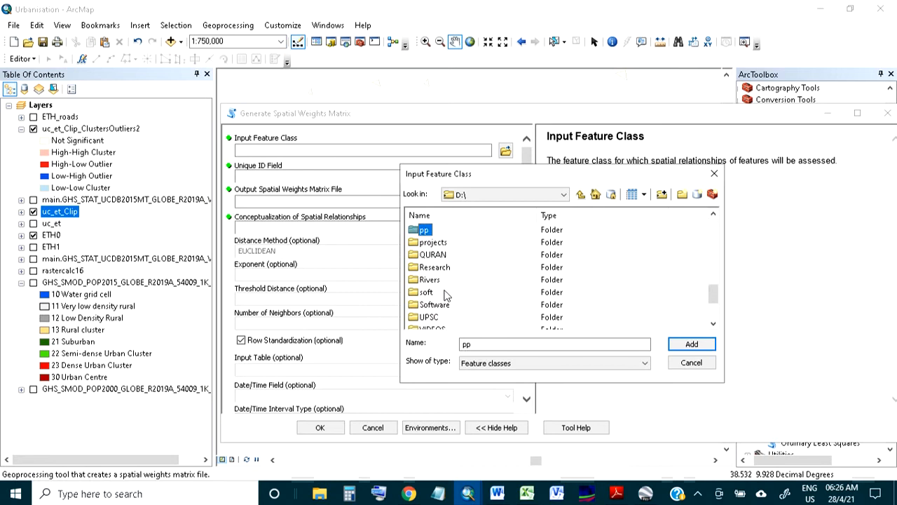
pyautogui.doubleClick(425, 231)
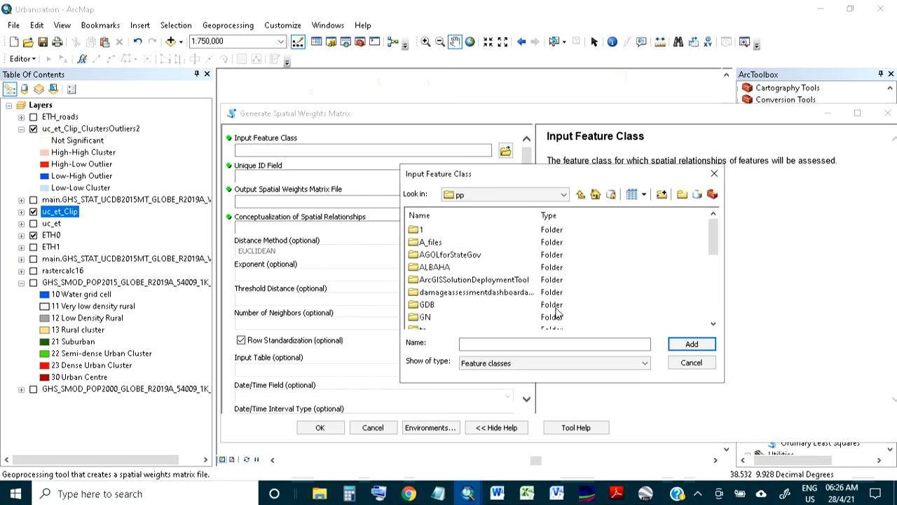
pyautogui.click(427, 305)
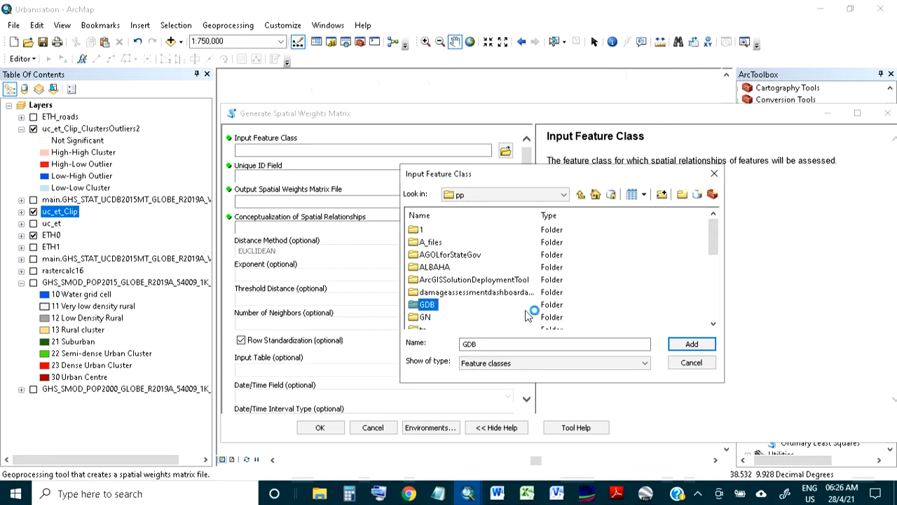
pyautogui.press('e')
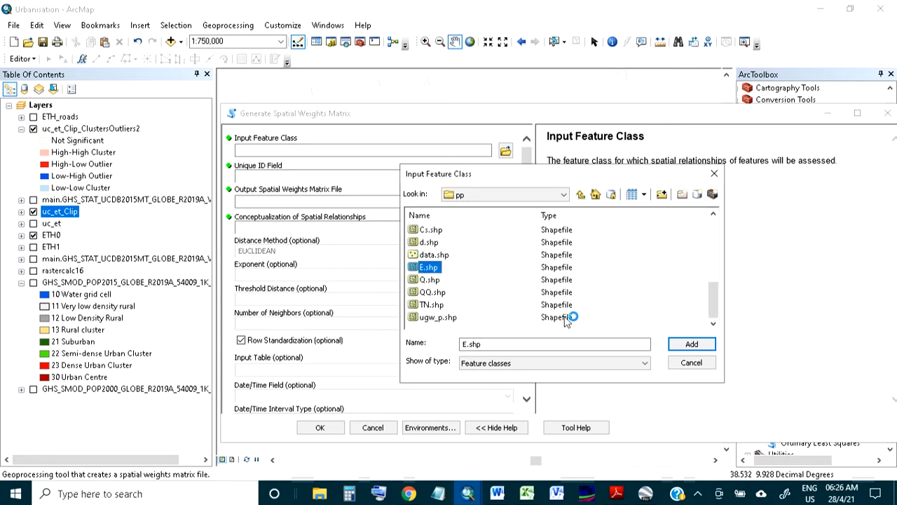
pyautogui.click(692, 343)
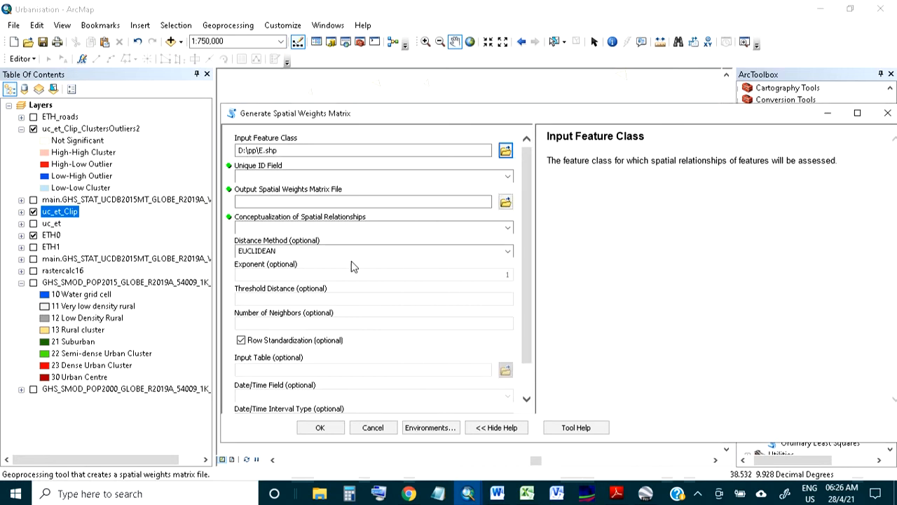
# Review the Unique ID Field options, set Conceptualization of Spatial Relationships to K_NEAREST_NEIGHBORS, and cancel the tool.
pyautogui.click(507, 176)
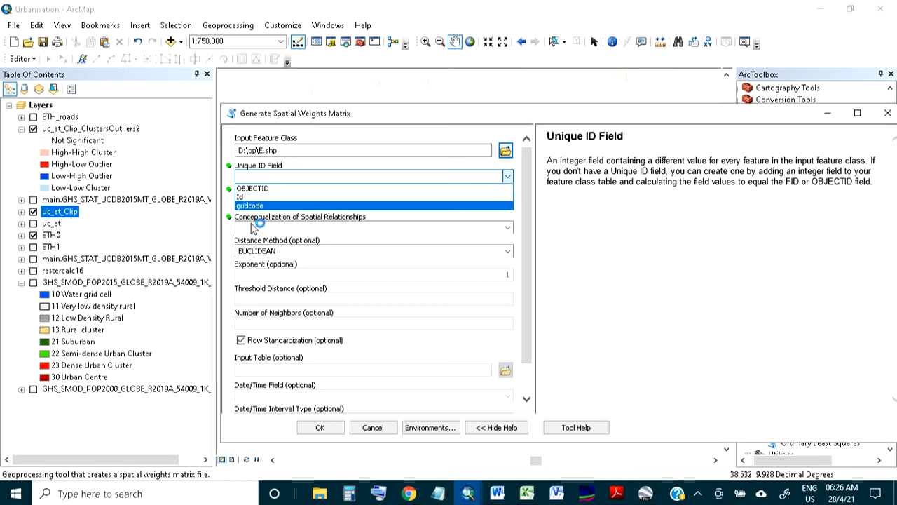
pyautogui.click(306, 293)
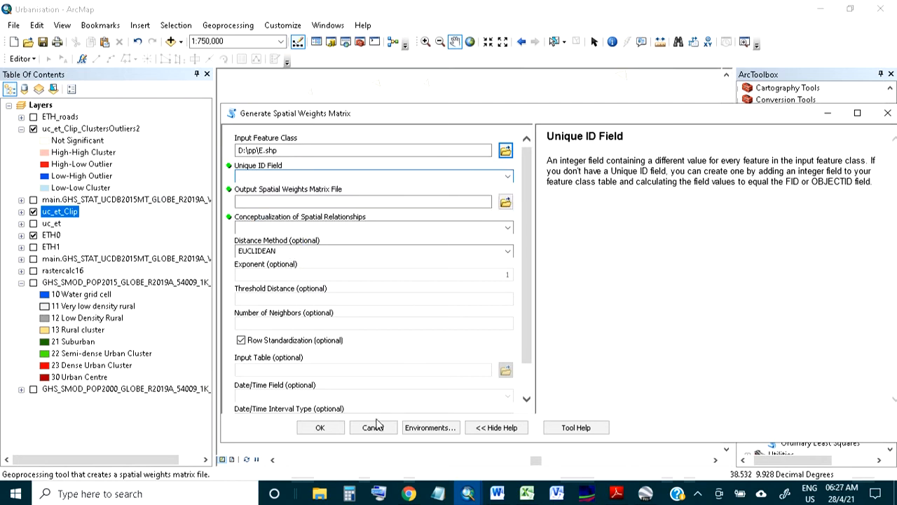
pyautogui.click(507, 228)
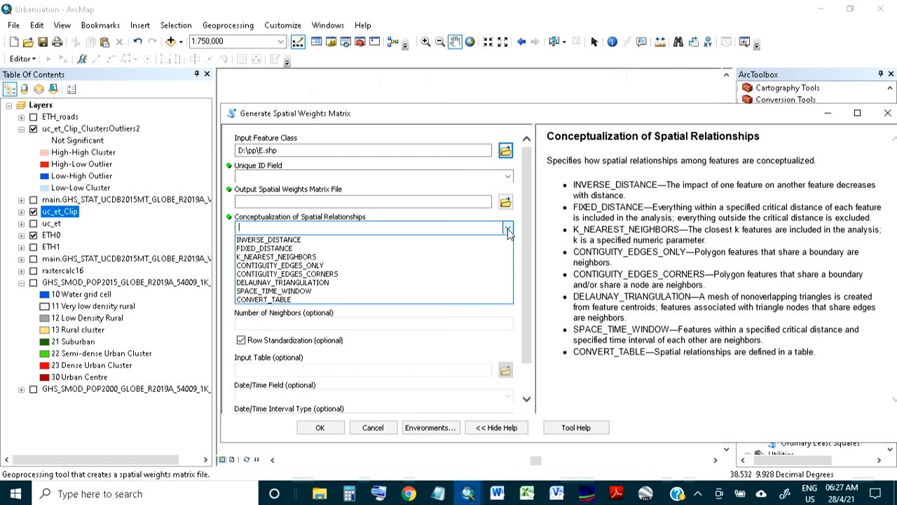
pyautogui.click(453, 256)
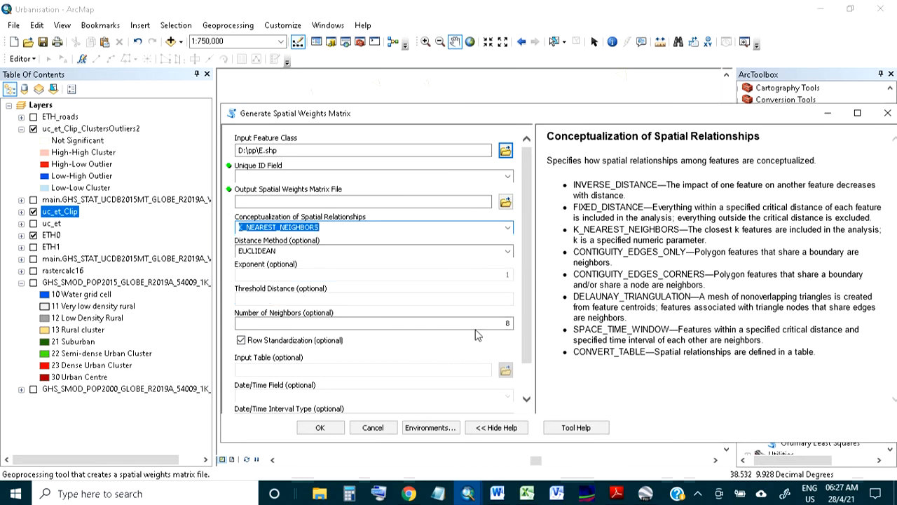
pyautogui.click(373, 427)
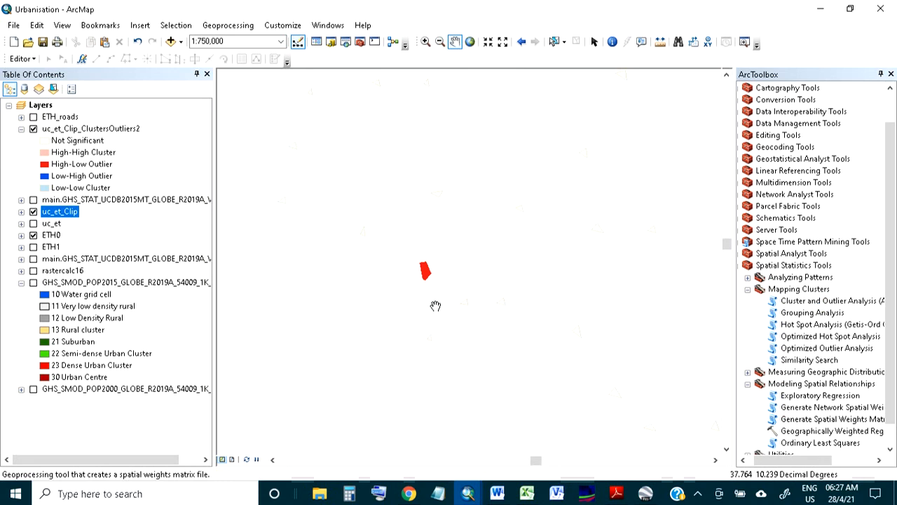
# Pan and zoom across the map to review the cluster and outlier polygons.
pyautogui.scroll(2, 435, 306)
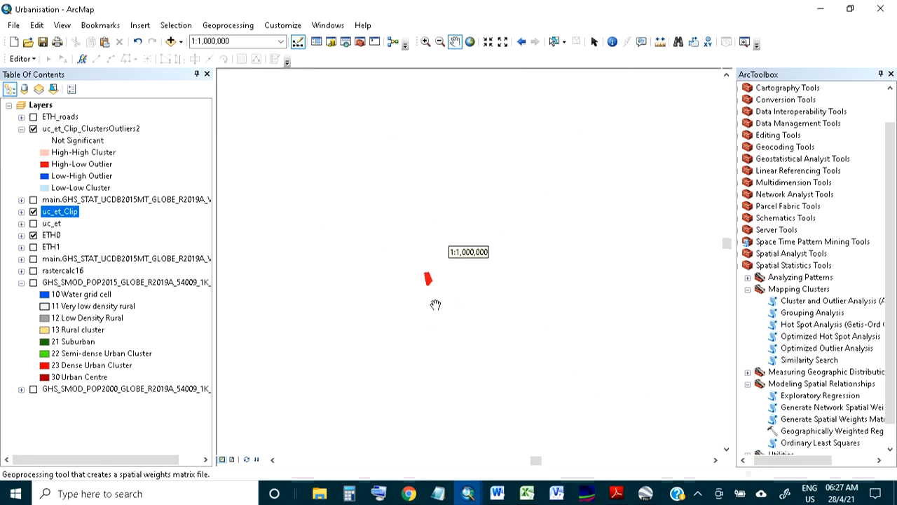
pyautogui.moveTo(494, 329); pyautogui.dragTo(358, 285)
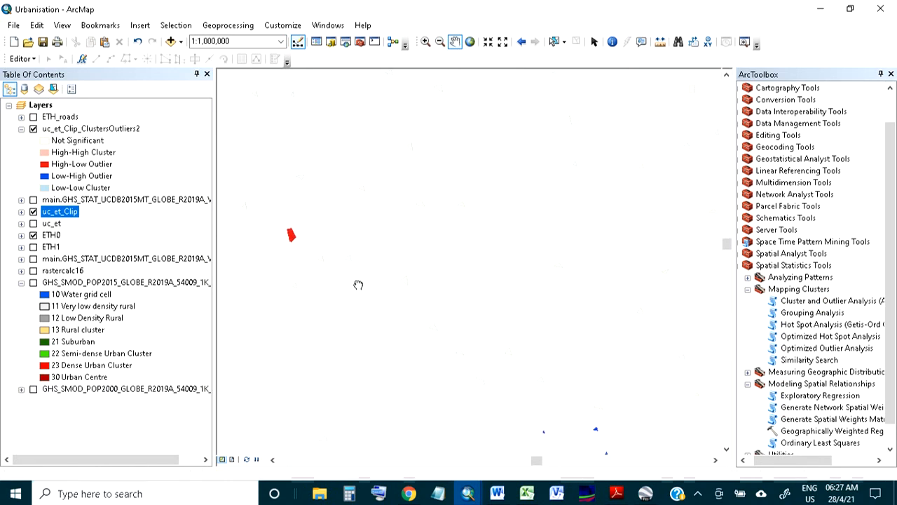
pyautogui.moveTo(398, 343); pyautogui.dragTo(390, 231)
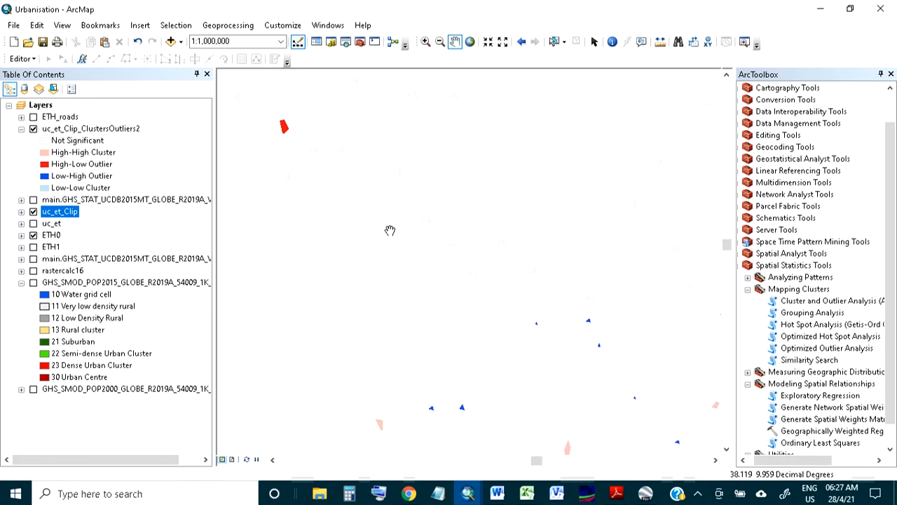
pyautogui.moveTo(476, 344); pyautogui.dragTo(317, 208)
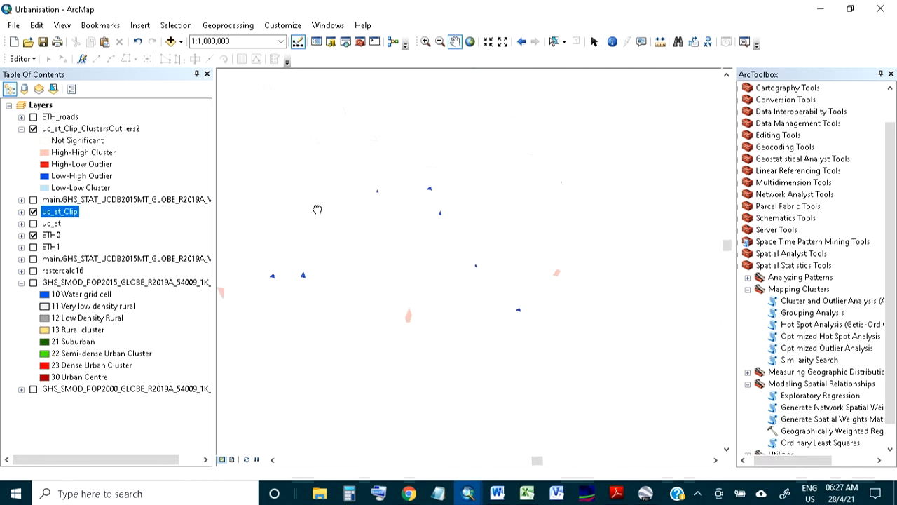
pyautogui.moveTo(463, 376); pyautogui.dragTo(542, 215)
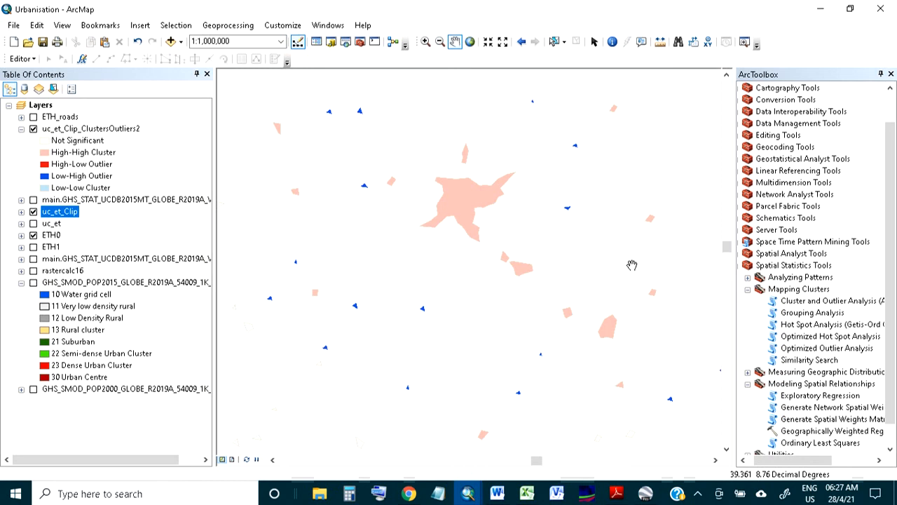
pyautogui.moveTo(482, 154); pyautogui.dragTo(537, 373)
pyautogui.moveTo(501, 195); pyautogui.dragTo(291, 286)
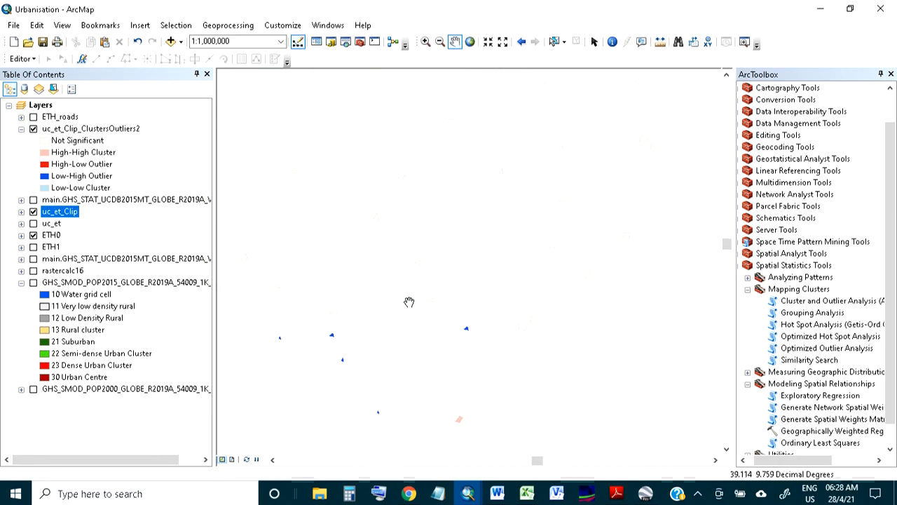
pyautogui.scroll(-2, 410, 291)
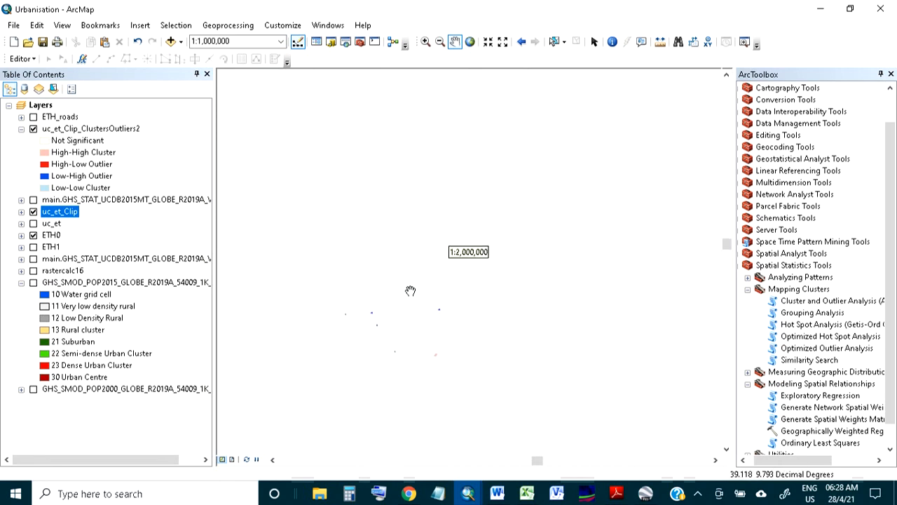